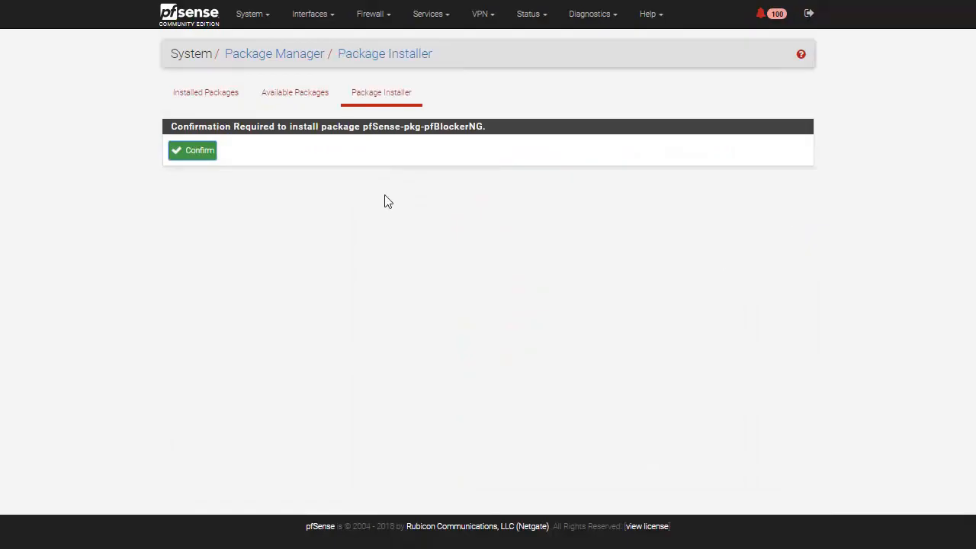
Confirm the installation of the pfSense-pkg-pfBlockerNG package and open pfBlockerNG's general settings
click(210, 154)
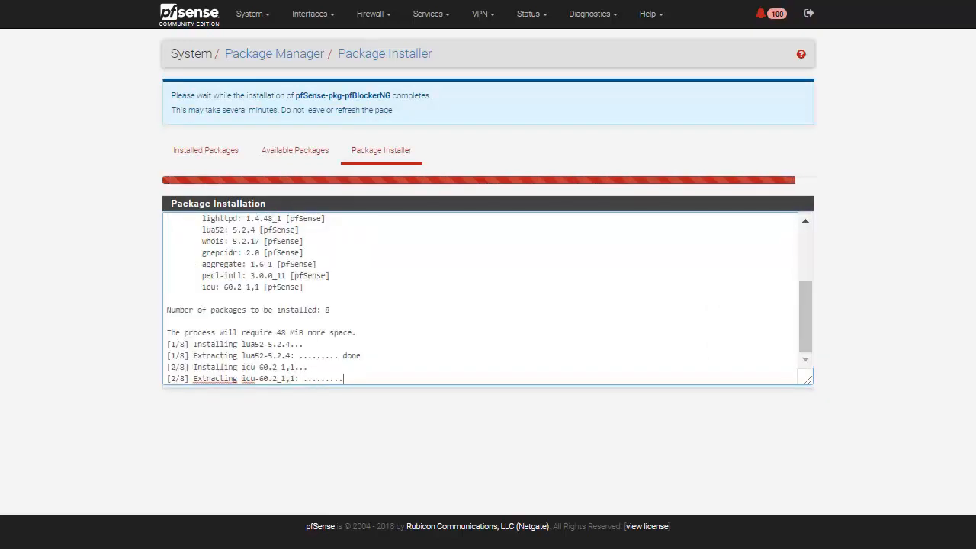
click(398, 29)
click(385, 74)
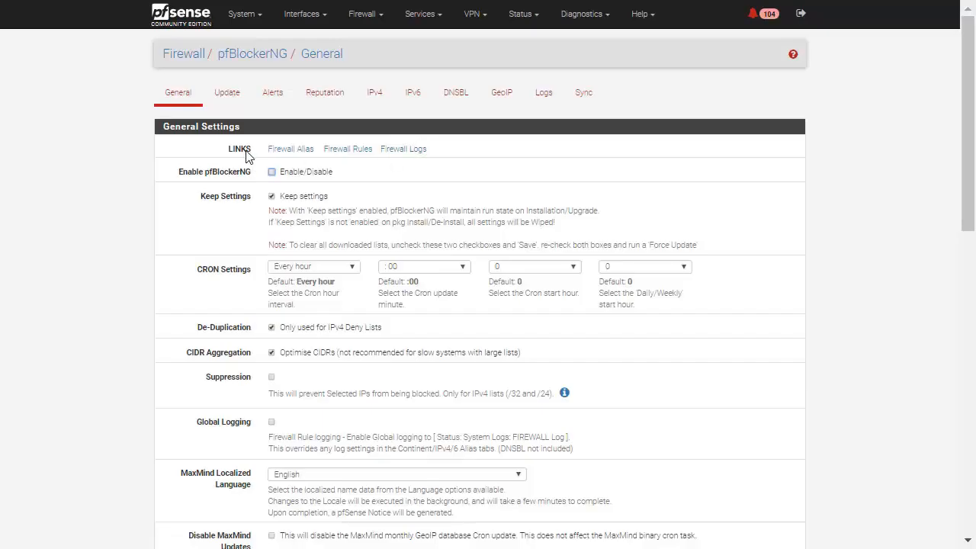
Enable pfBlockerNG in its general settings
click(272, 173)
drag(179, 170, 219, 179)
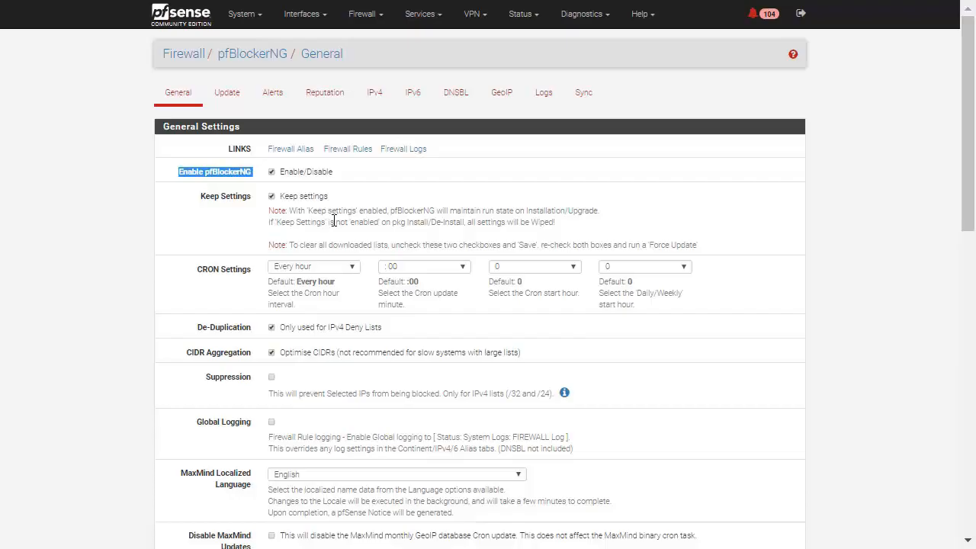
drag(188, 275, 212, 277)
click(216, 280)
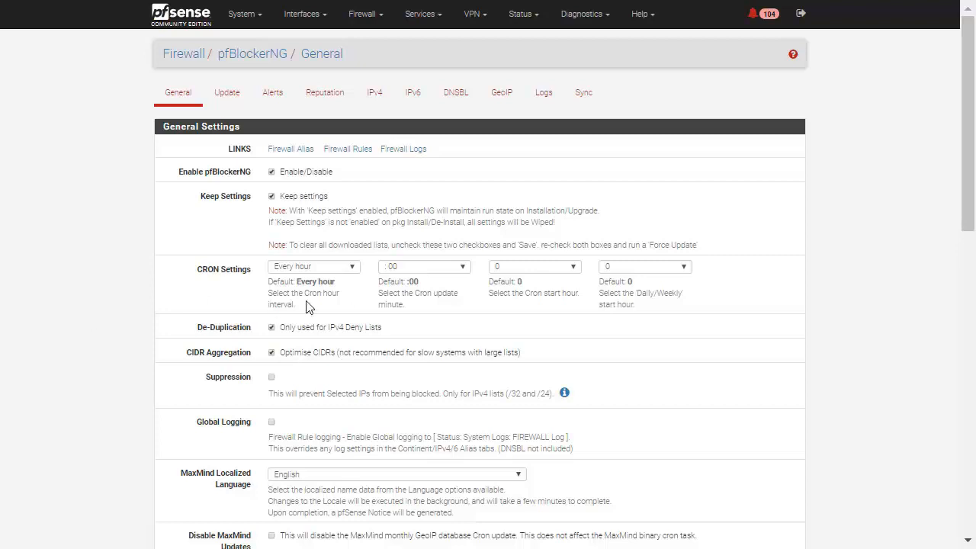
Select only LAN as the interface for the outbound firewall rules in the Interface/Rules Configuration
scroll(419, 293, down, 10)
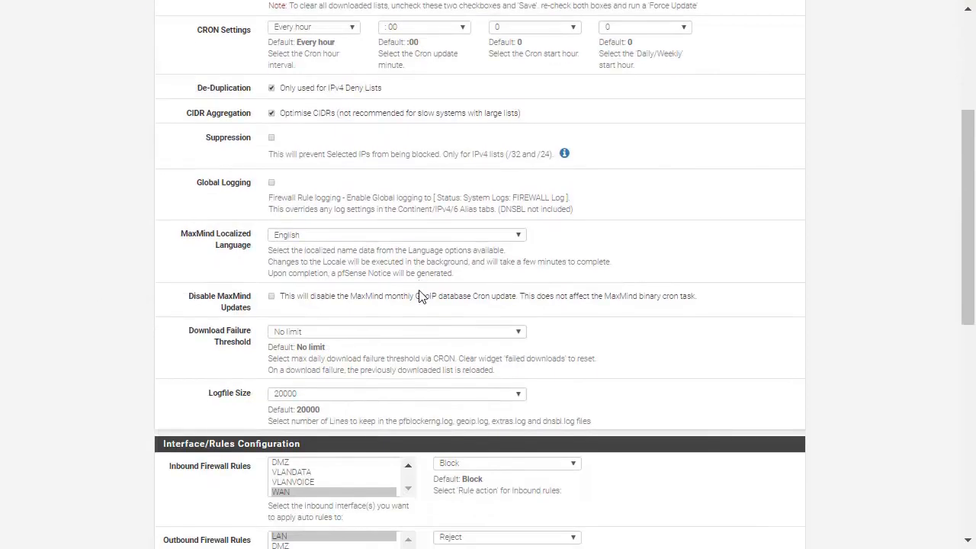
scroll(419, 296, up, 3)
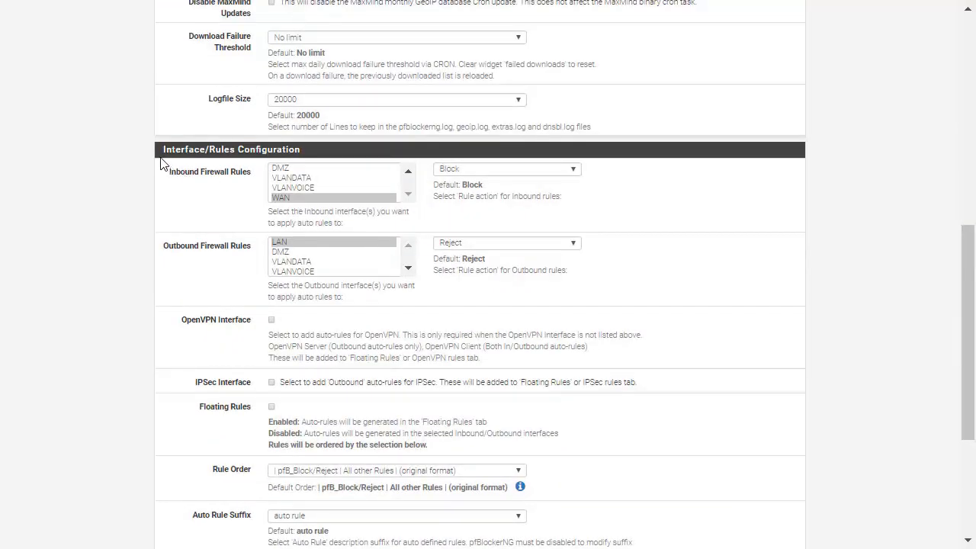
drag(161, 150, 333, 156)
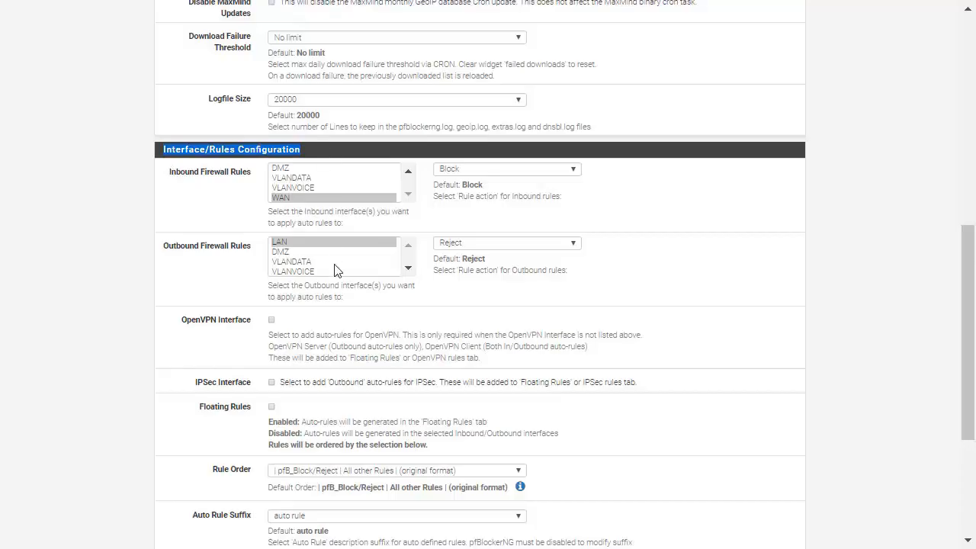
ctrl+click(310, 244)
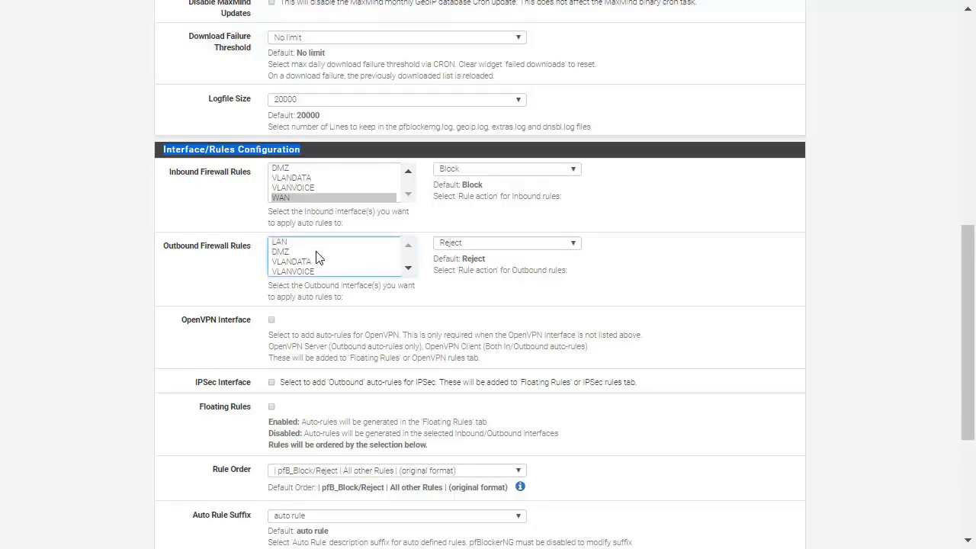
ctrl+click(316, 253)
ctrl+click(317, 242)
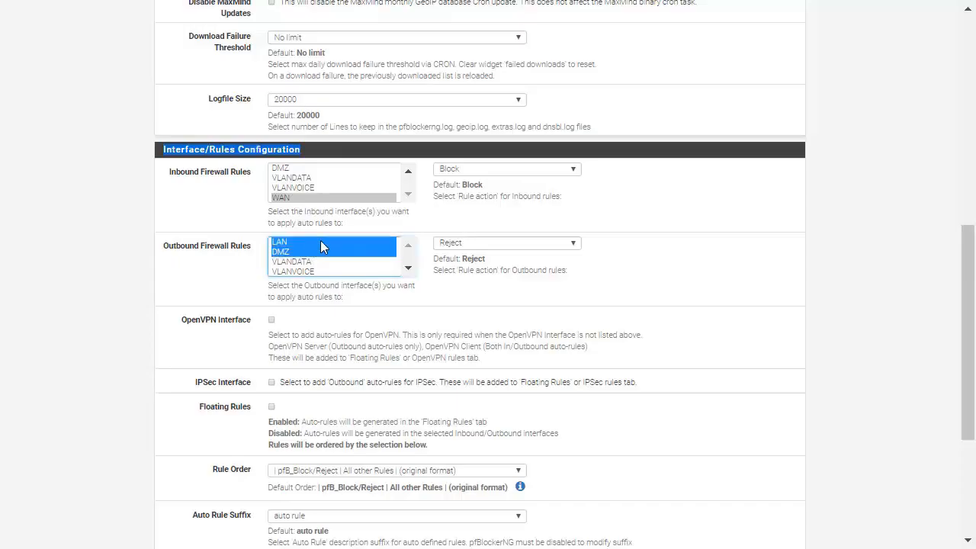
click(320, 241)
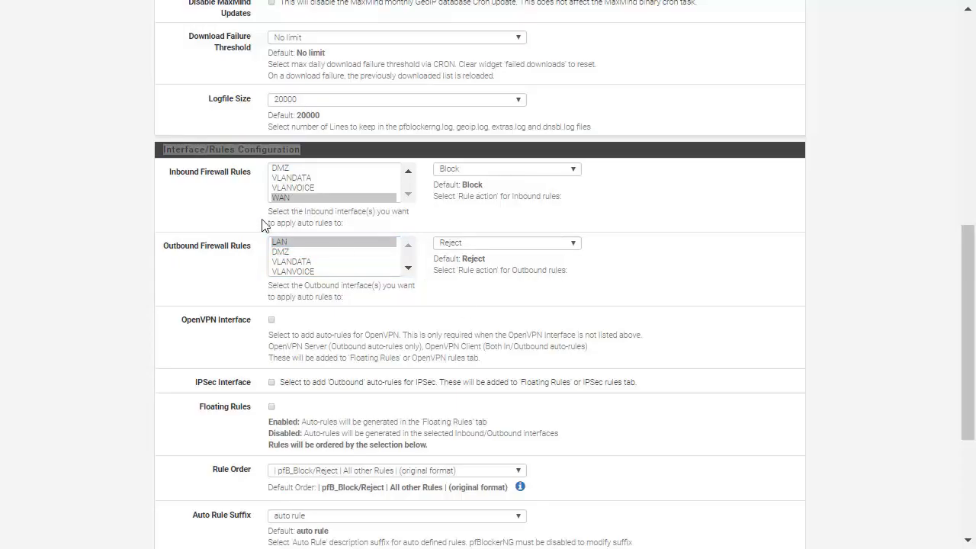
click(283, 239)
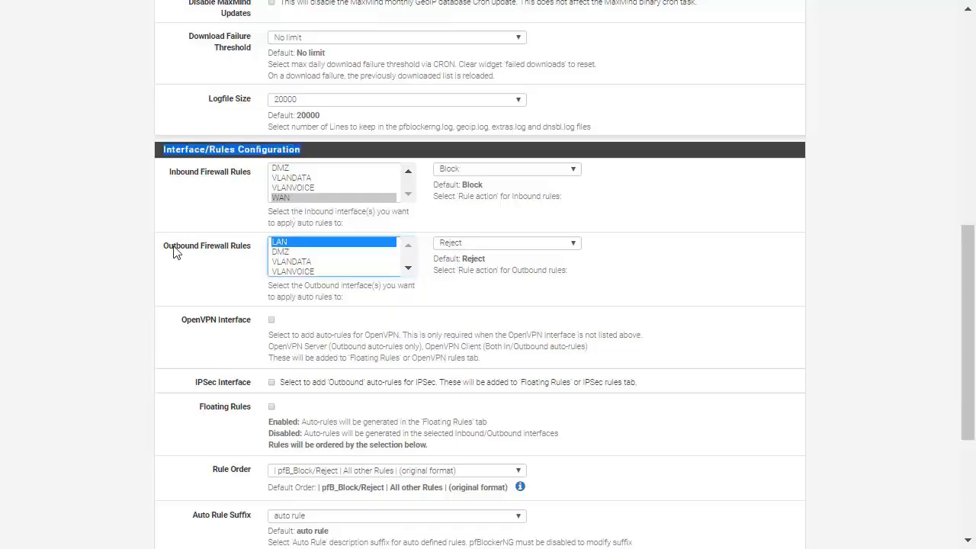
drag(174, 246, 251, 246)
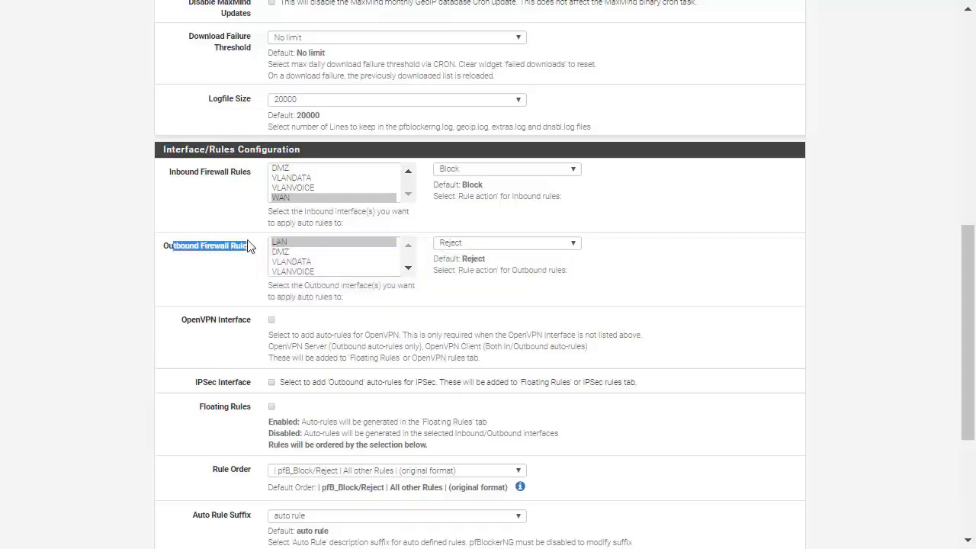
click(242, 202)
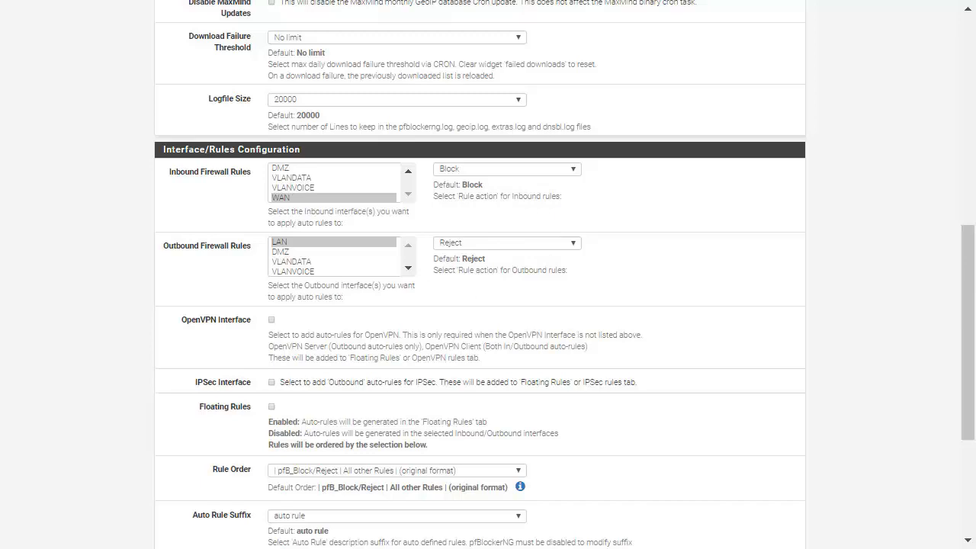
Use Reject as the outbound rule action and Block as the inbound rule action, and save the general settings
click(504, 246)
click(505, 252)
click(501, 176)
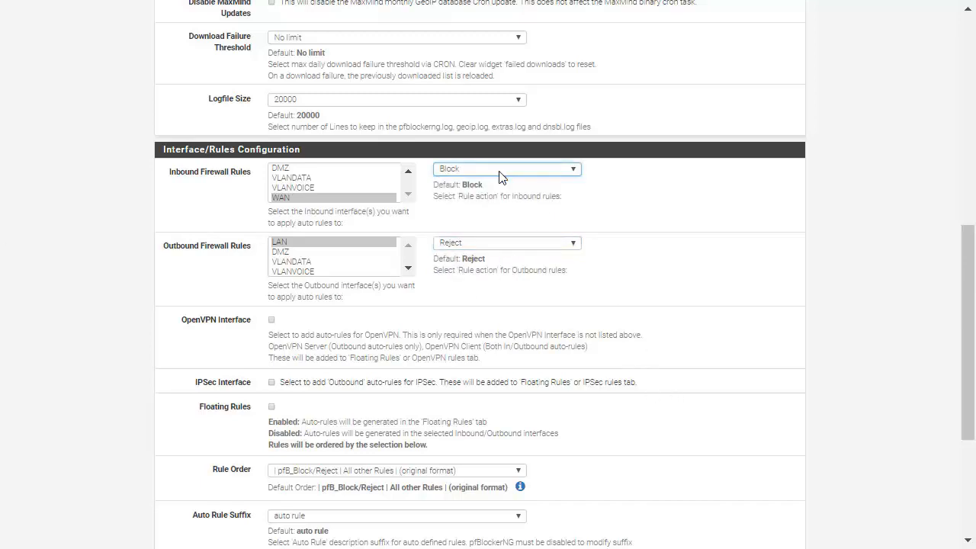
scroll(215, 397, down, 3)
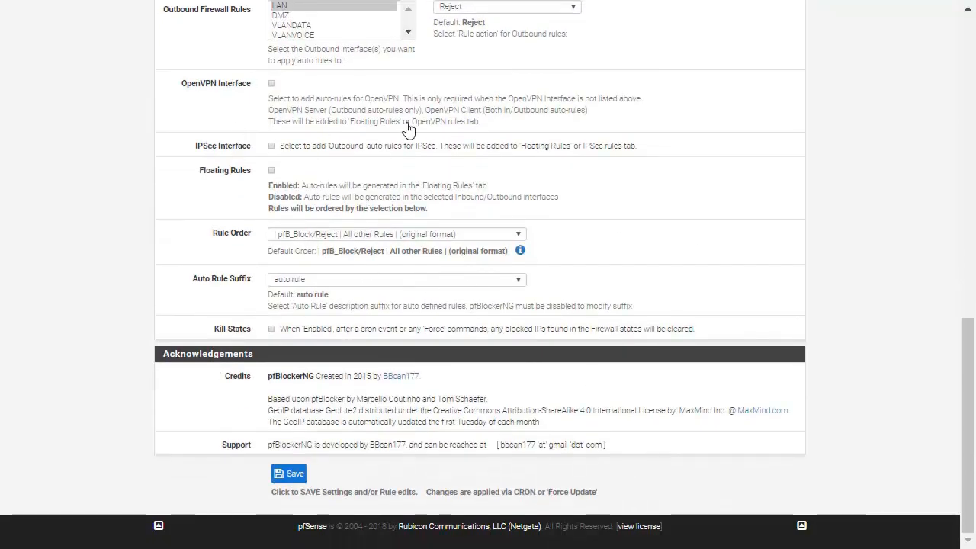
scroll(476, 235, up, 7)
scroll(334, 474, down, 7)
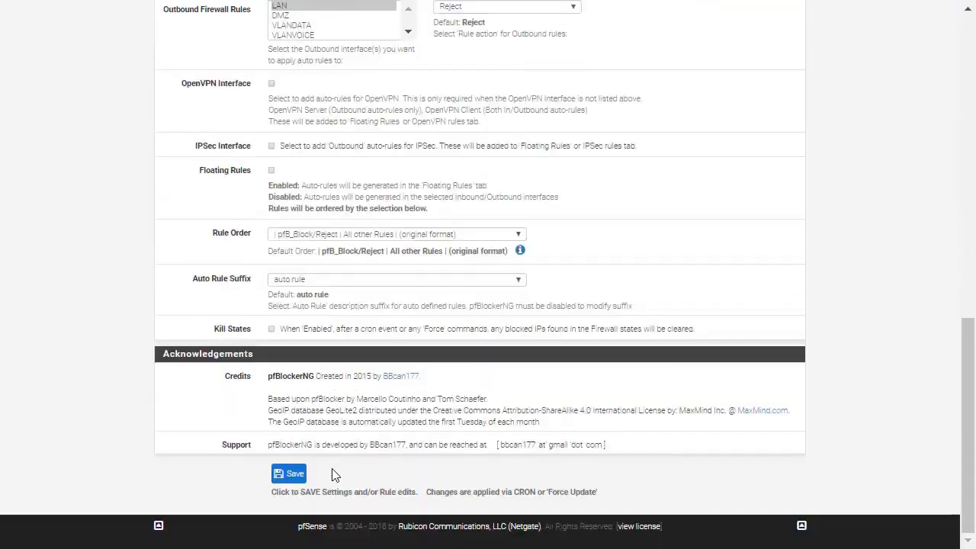
click(289, 476)
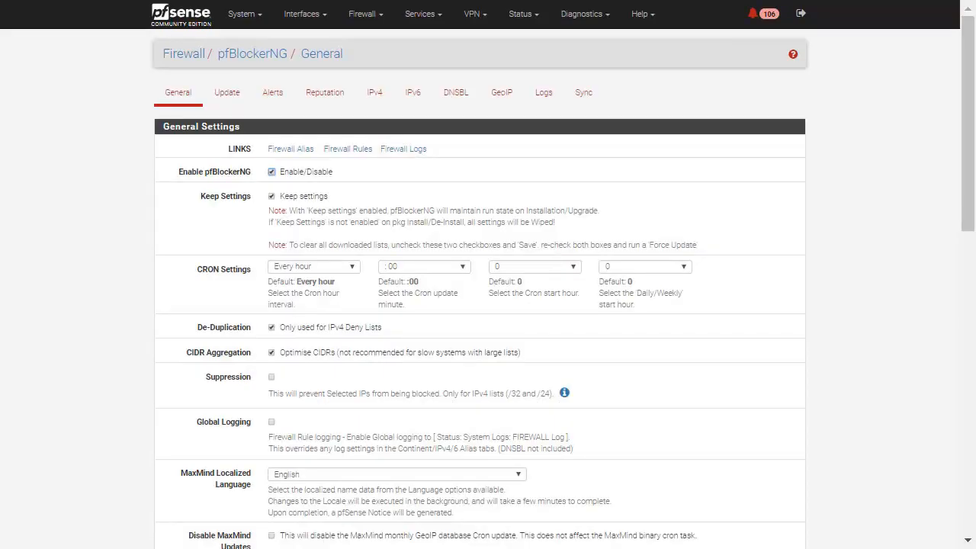
Open pfBlockerNG's DNSBL configuration page
click(451, 109)
click(429, 94)
click(447, 105)
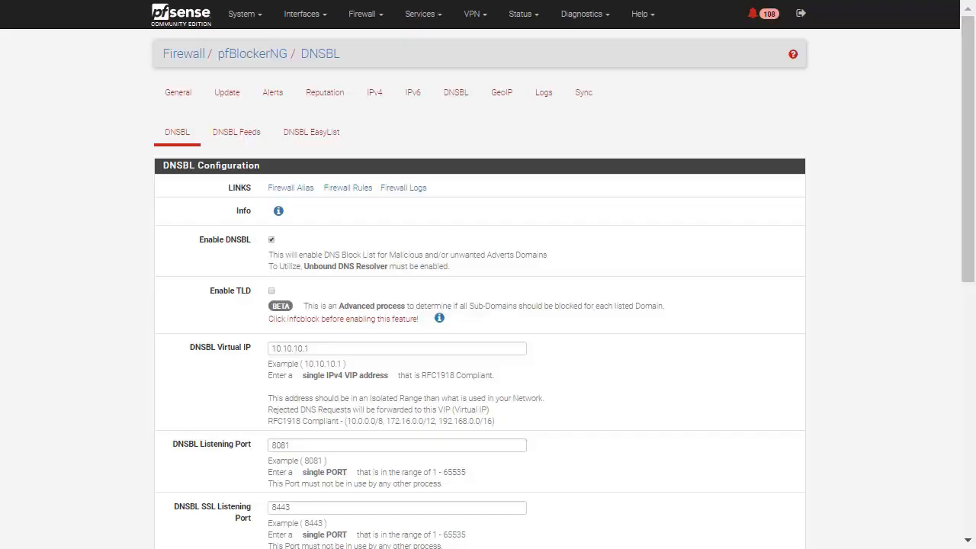
Enable the DNSBL firewall rule for the LAN interface only
scroll(470, 405, down, 1)
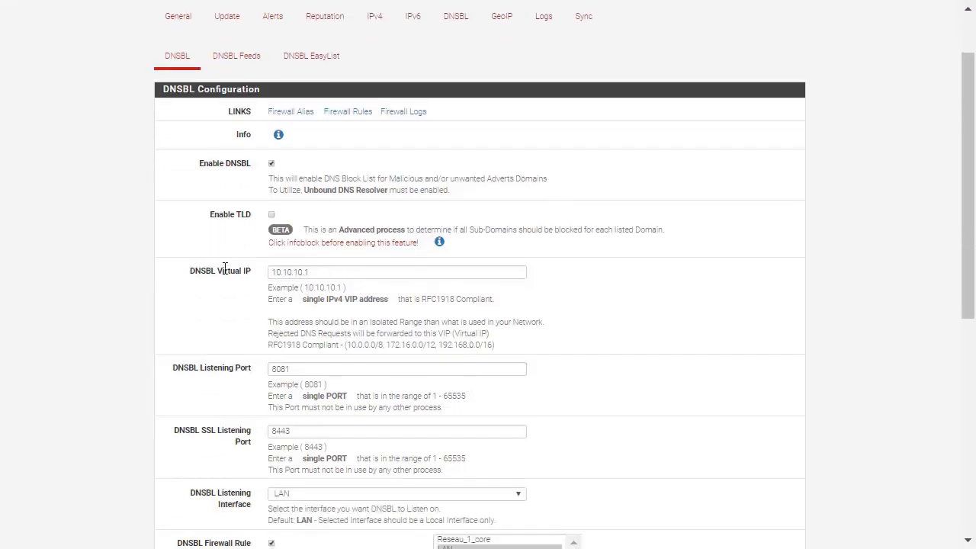
drag(328, 272, 74, 268)
drag(340, 367, 143, 354)
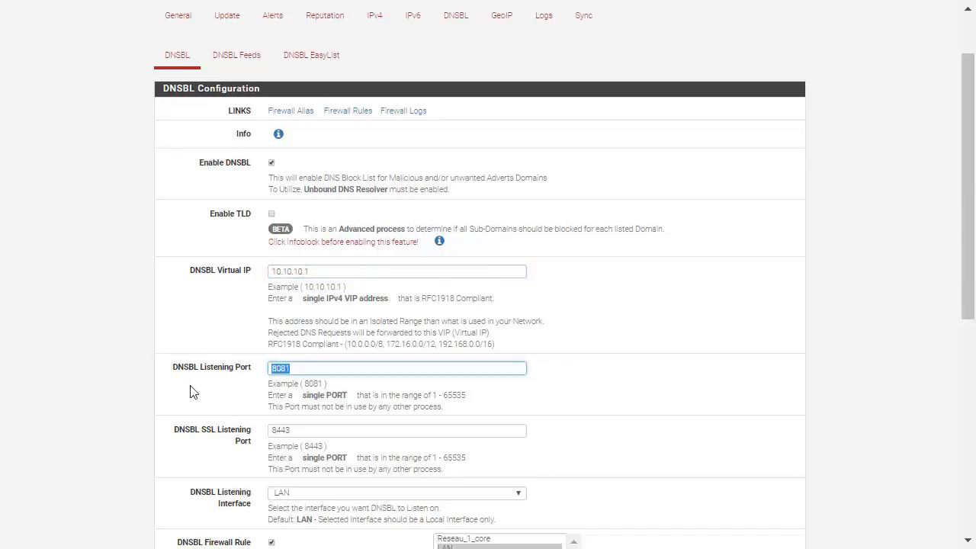
scroll(190, 391, down, 3)
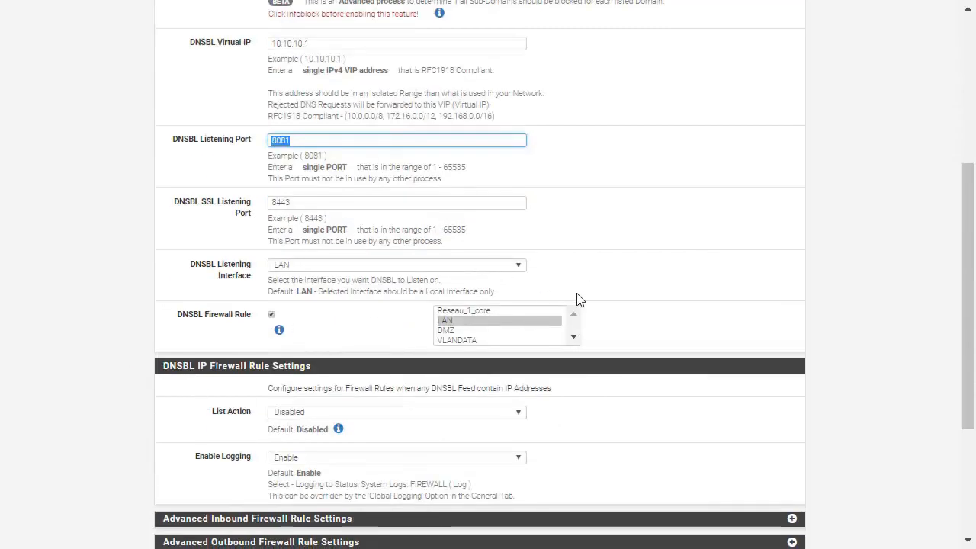
click(471, 322)
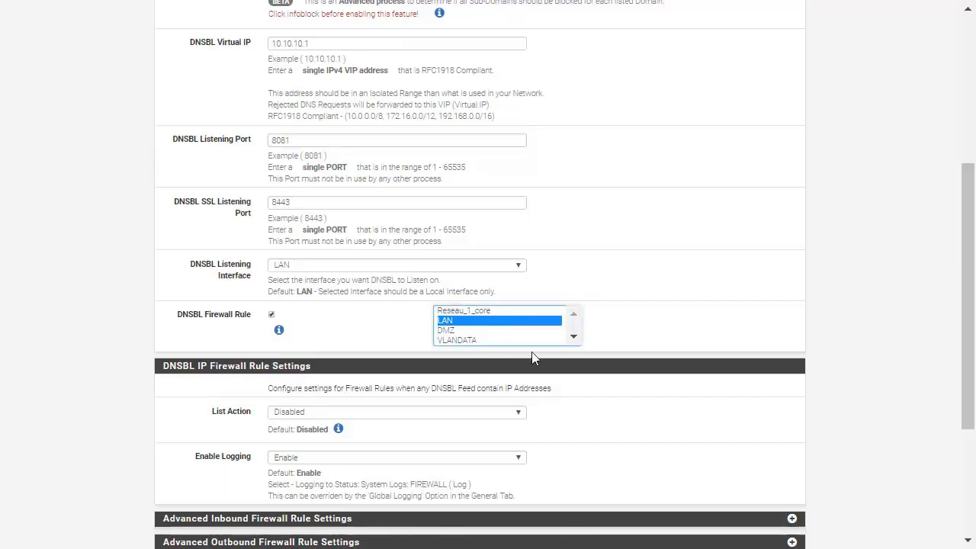
scroll(454, 313, down, 1)
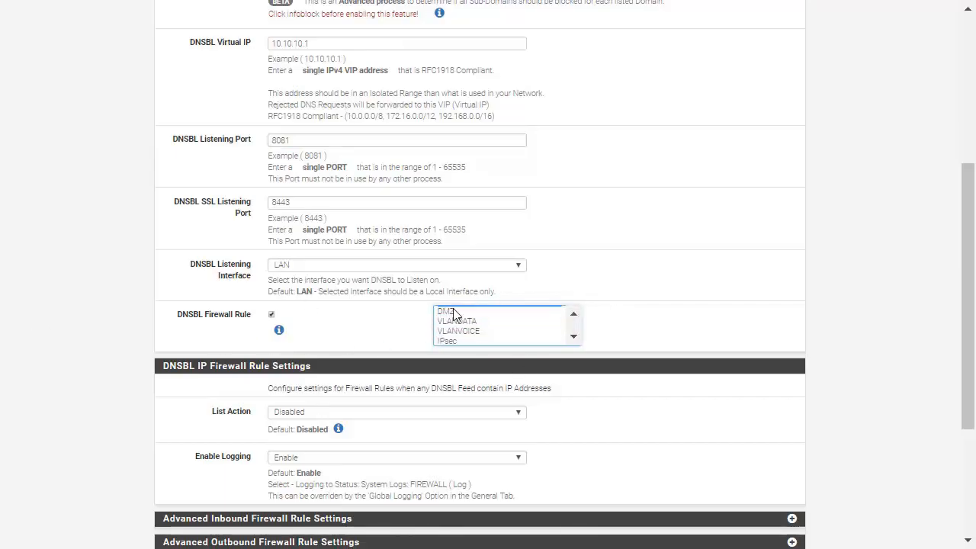
scroll(454, 314, down, 1)
scroll(164, 347, down, 3)
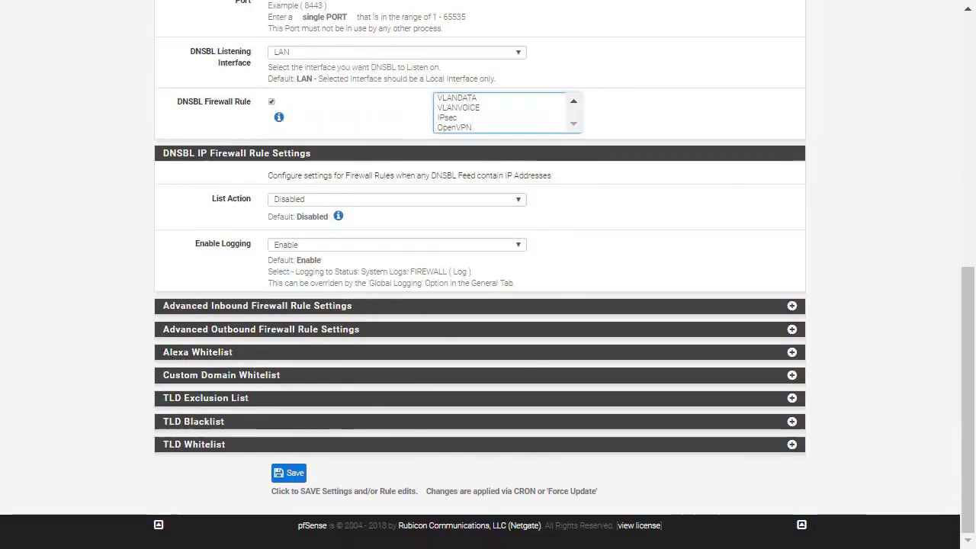
scroll(580, 351, up, 3)
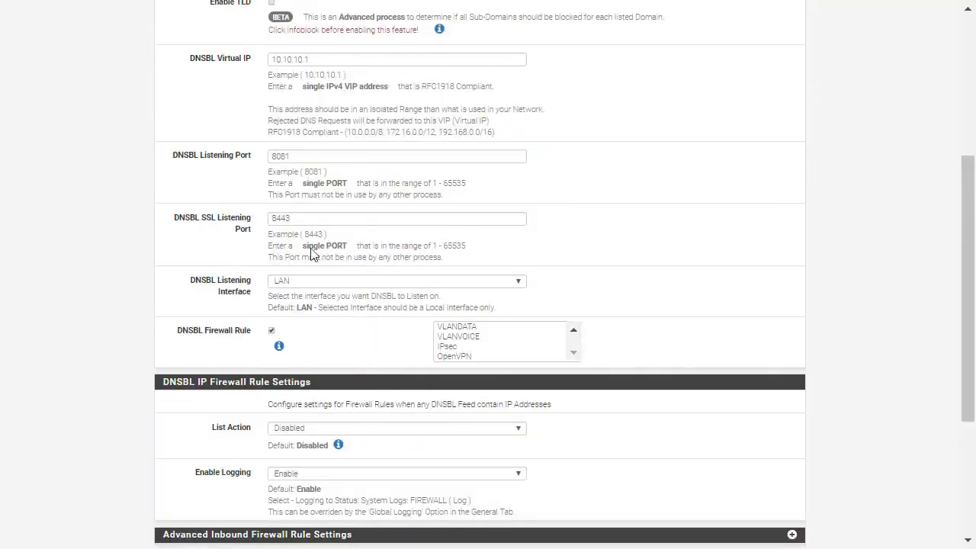
click(272, 330)
scroll(525, 327, up, 4)
scroll(234, 344, up, 1)
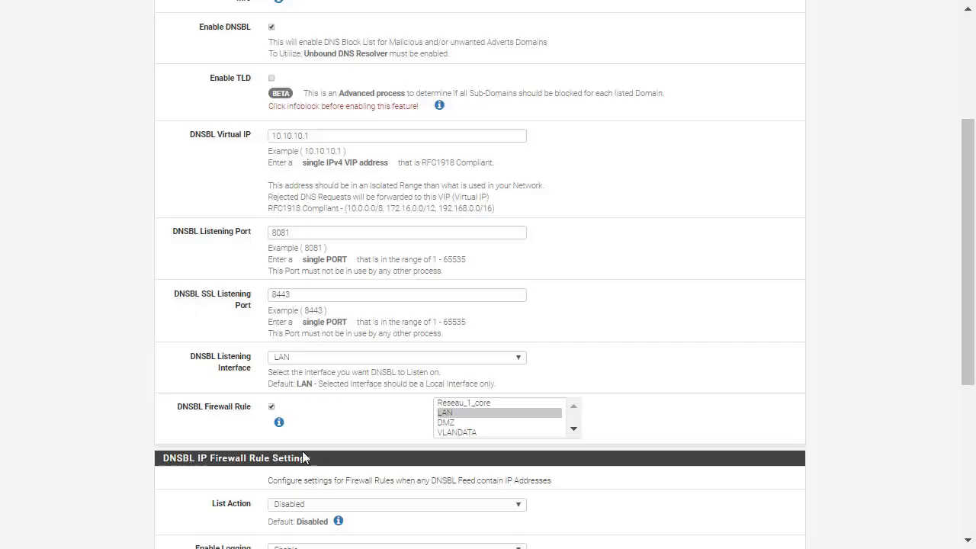
Examine the DNSBL IP firewall rule settings, including the logging option and the advanced and whitelist sections
scroll(303, 457, down, 4)
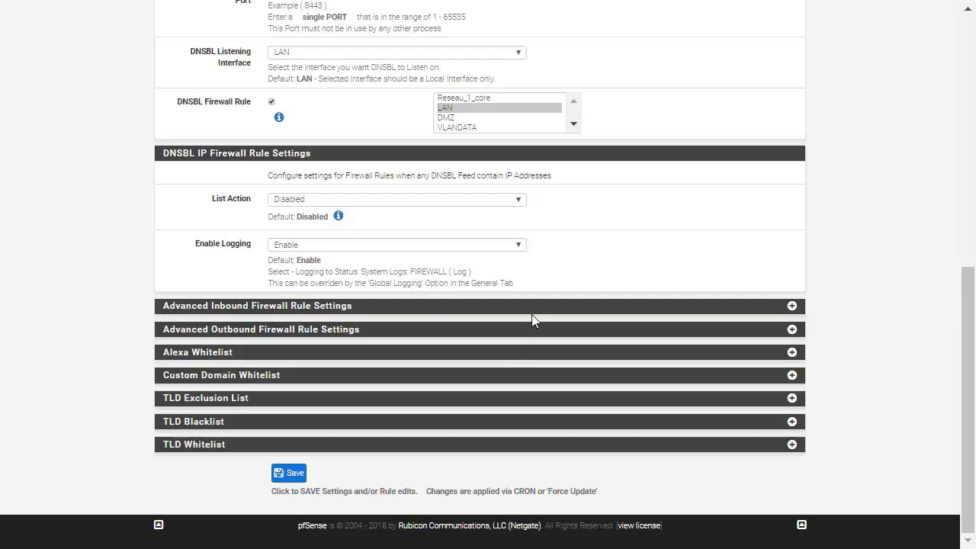
scroll(488, 217, up, 1)
scroll(484, 217, up, 3)
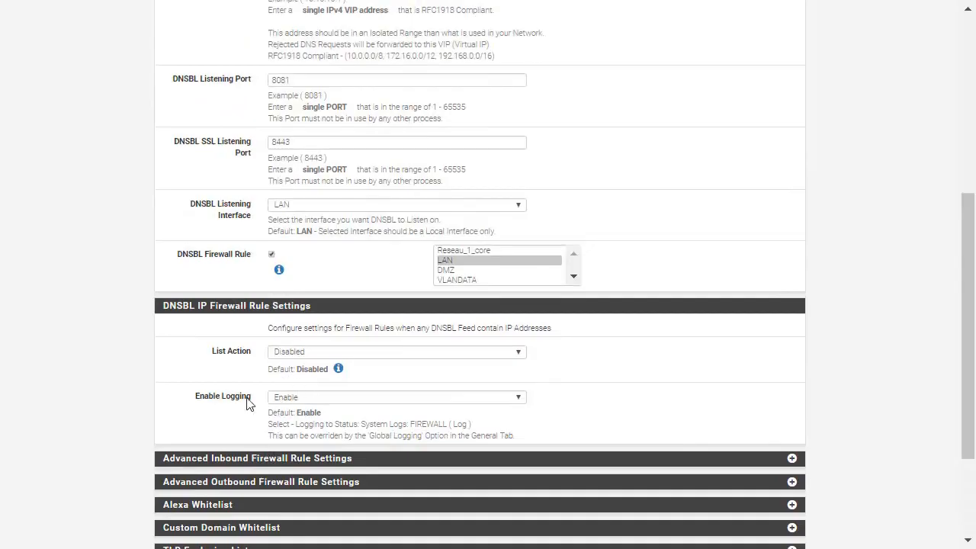
drag(209, 397, 364, 400)
scroll(395, 360, down, 3)
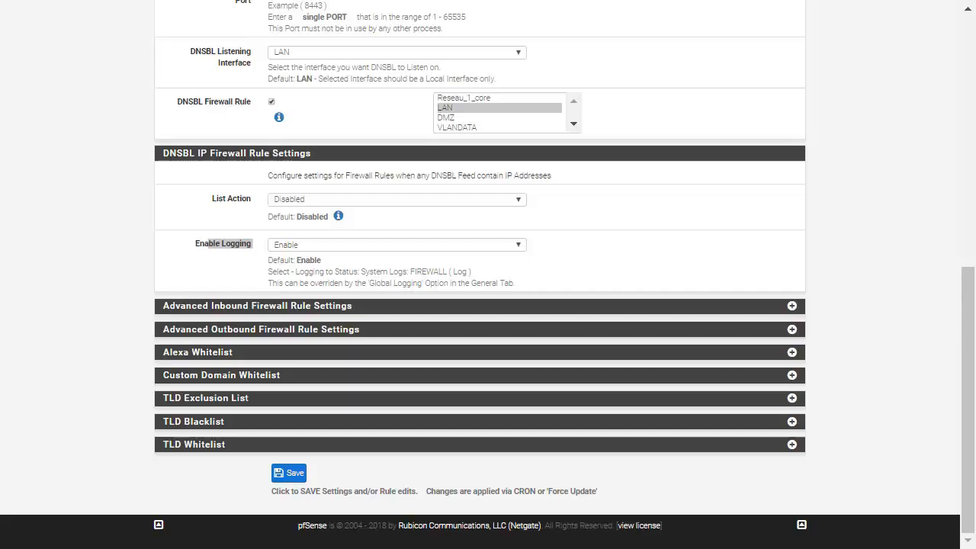
scroll(450, 252, up, 7)
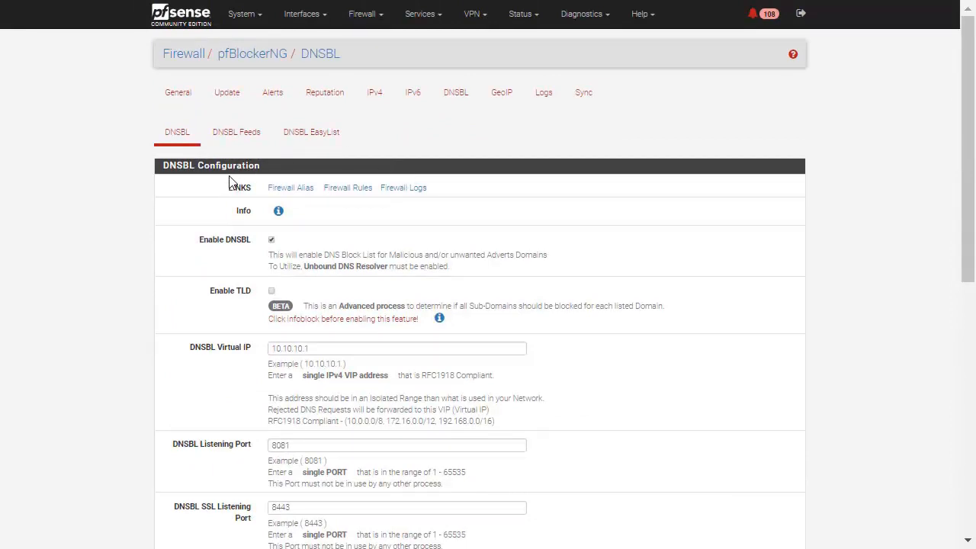
Add a new DNSBL feeds entry with the DNS group name ALL and the description ALL
click(236, 136)
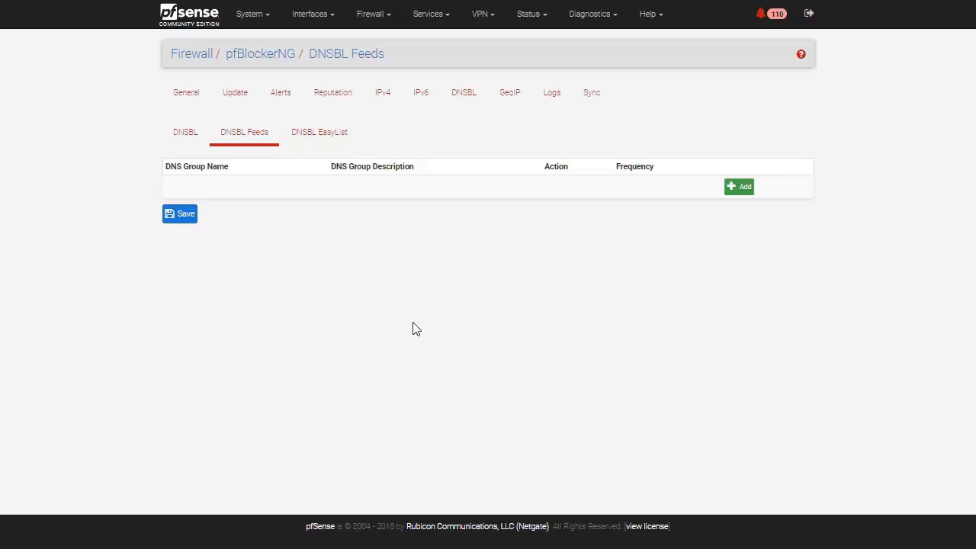
click(737, 190)
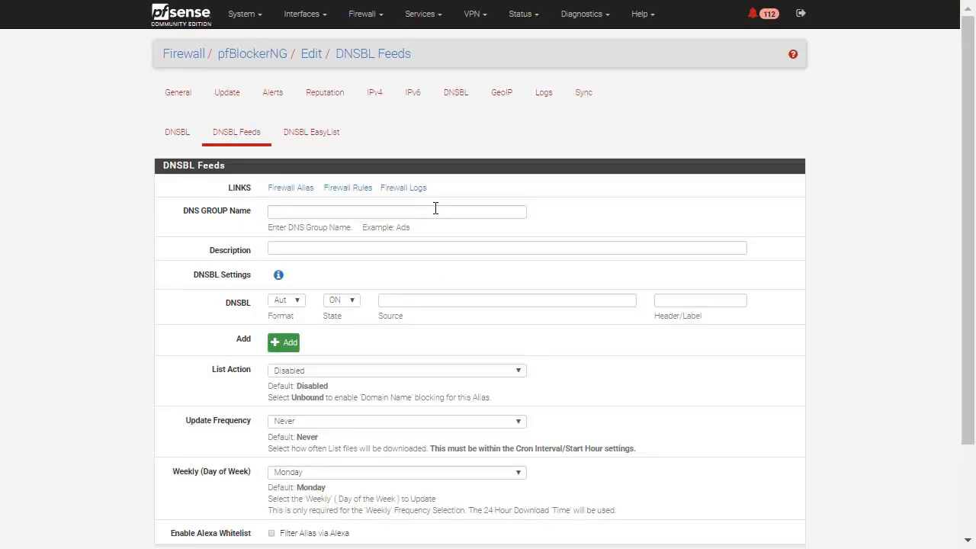
text(DNSB)
key(BackSpace)
key(BackSpace)
key(BackSpace)
key(BackSpace)
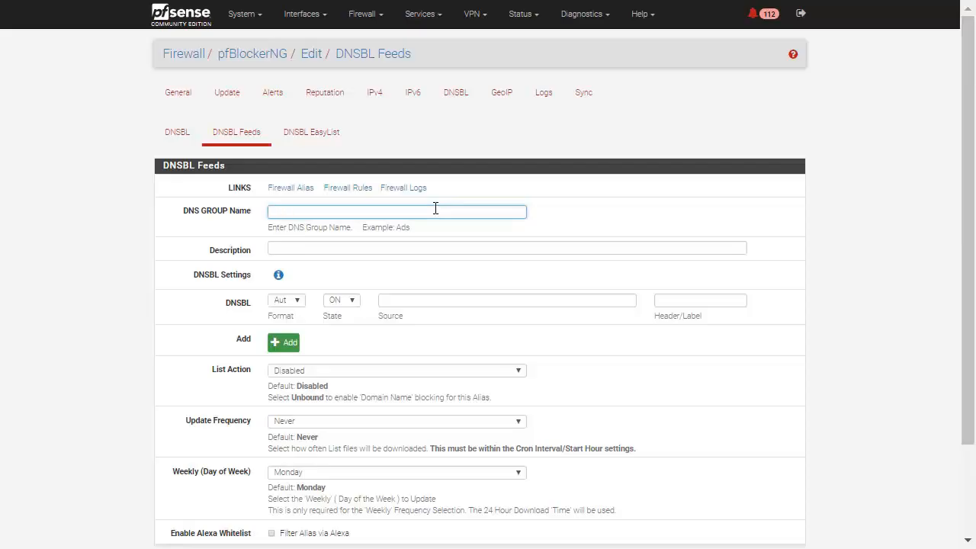
text(ALL)
key(Tab)
text(ALL)
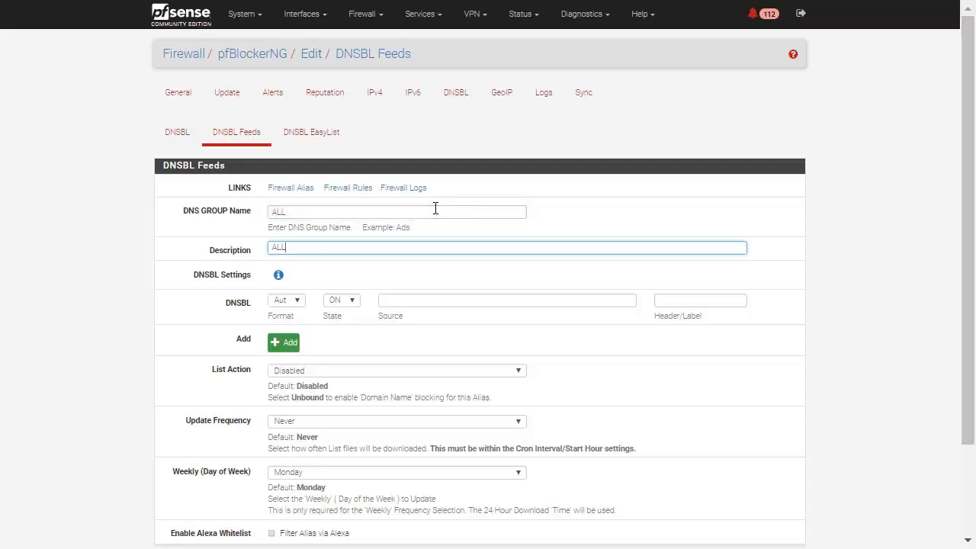
Change the DNS group name and the description of the feed entry to Misc
key(shift+Tab)
text(M)
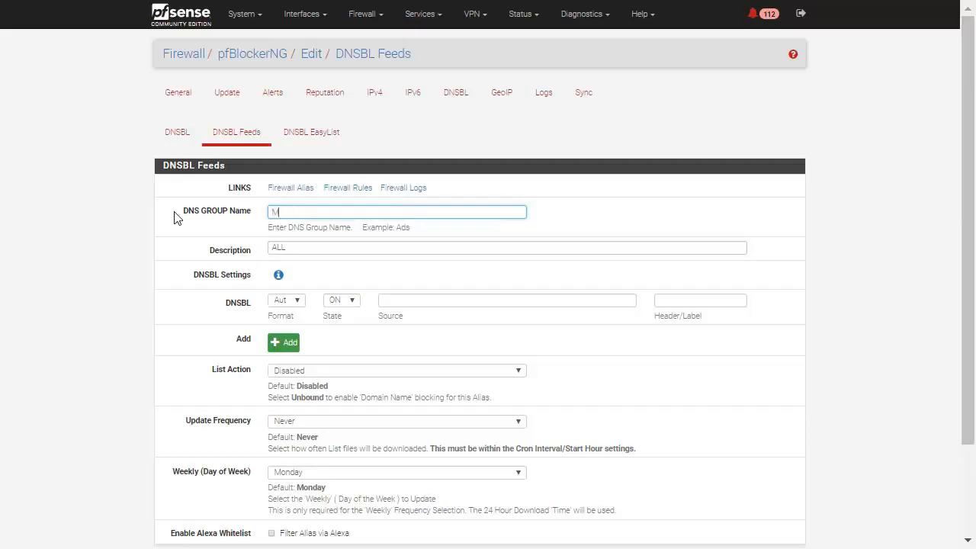
key(BackSpace)
text(Misc)
key(Tab)
text(M)
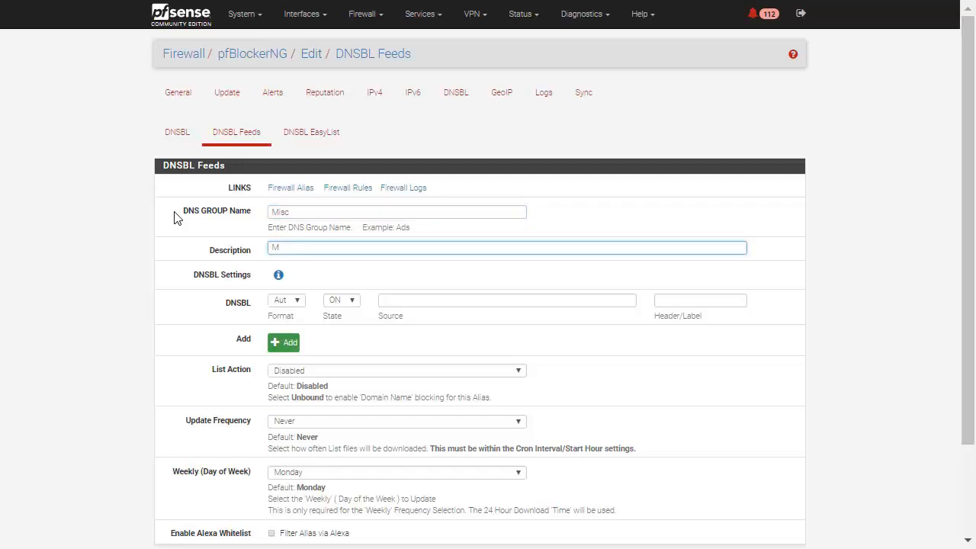
text(isc)
click(283, 342)
click(282, 369)
click(288, 393)
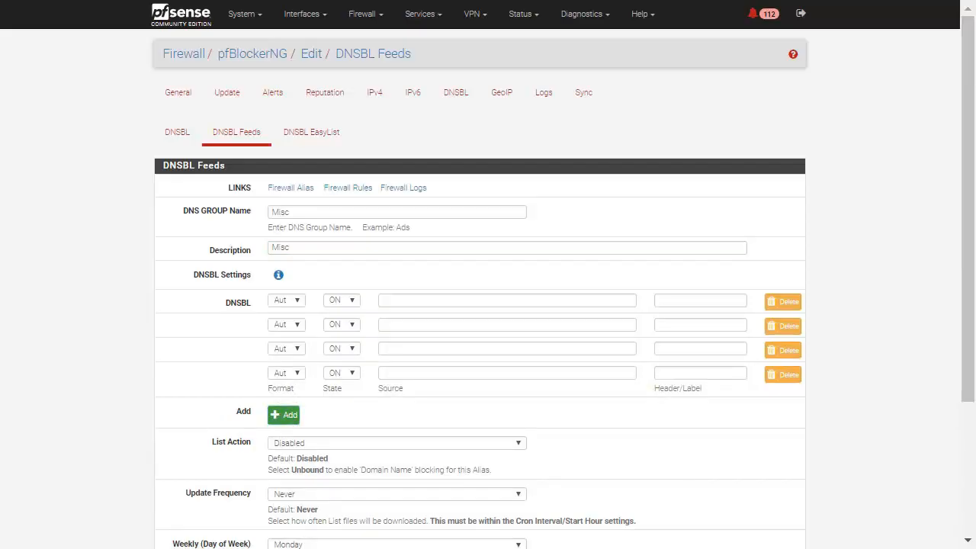
click(429, 300)
text(https://hosts-file.net/ad_servers.txt)
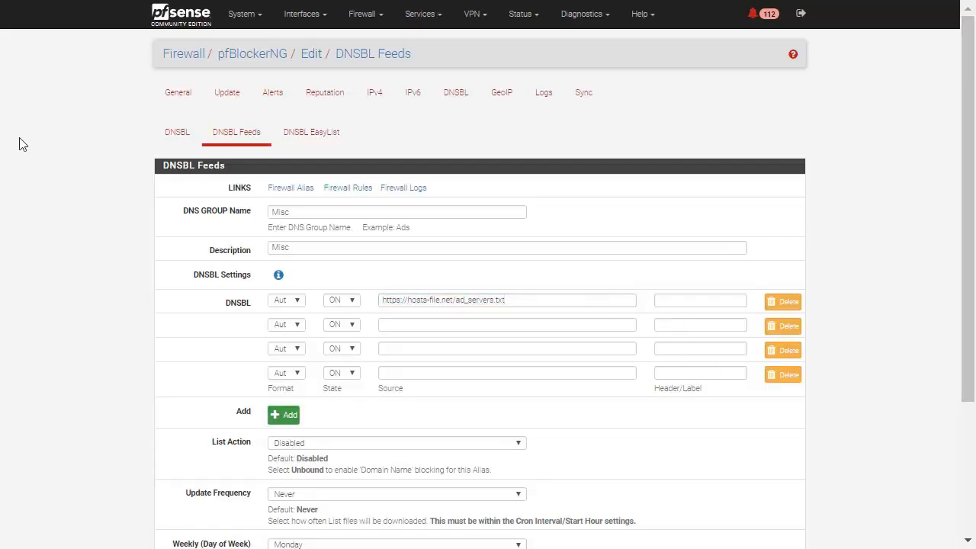
click(679, 303)
text(hpHost)
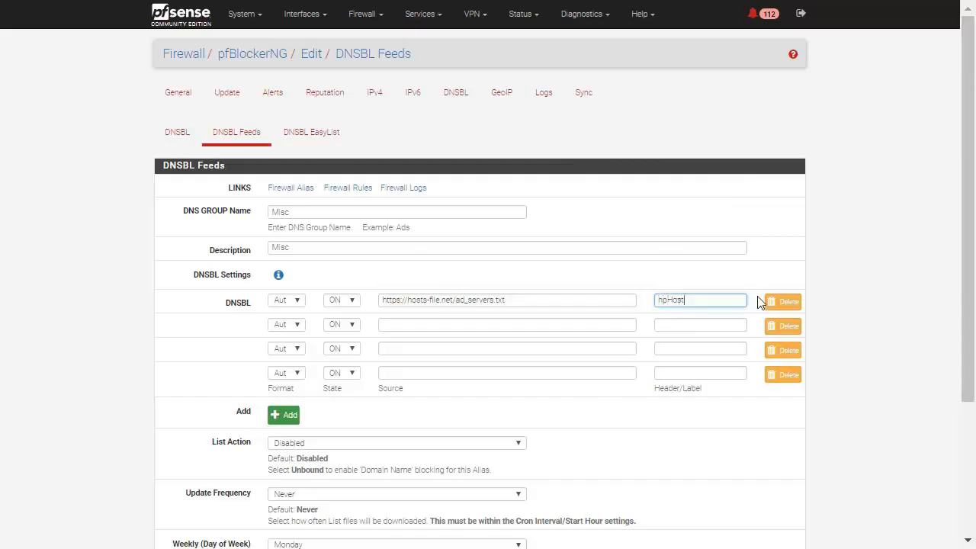
text(s)
key(alt+Tab)
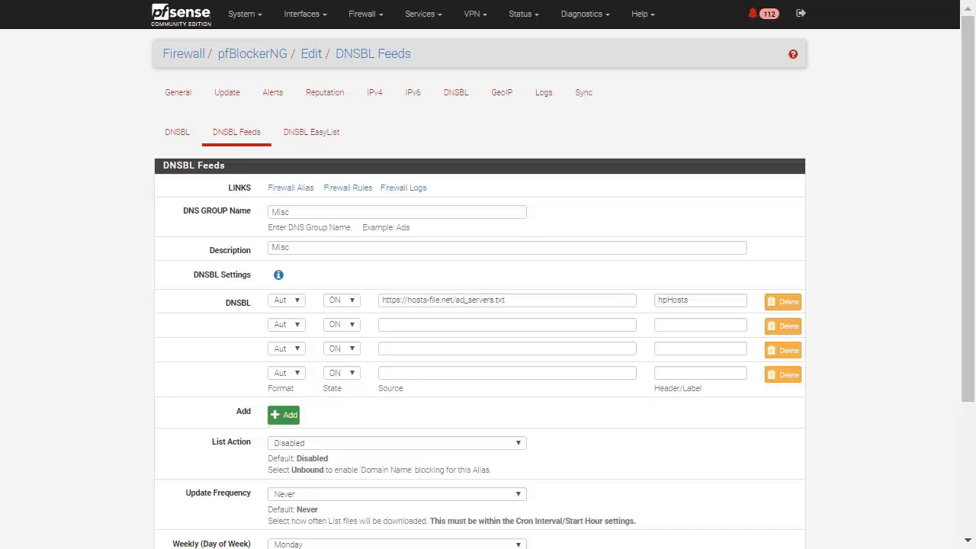
click(419, 321)
text(https://ransomwaretracker.abuse.ch/downloads/RW_DOMBL.txt)
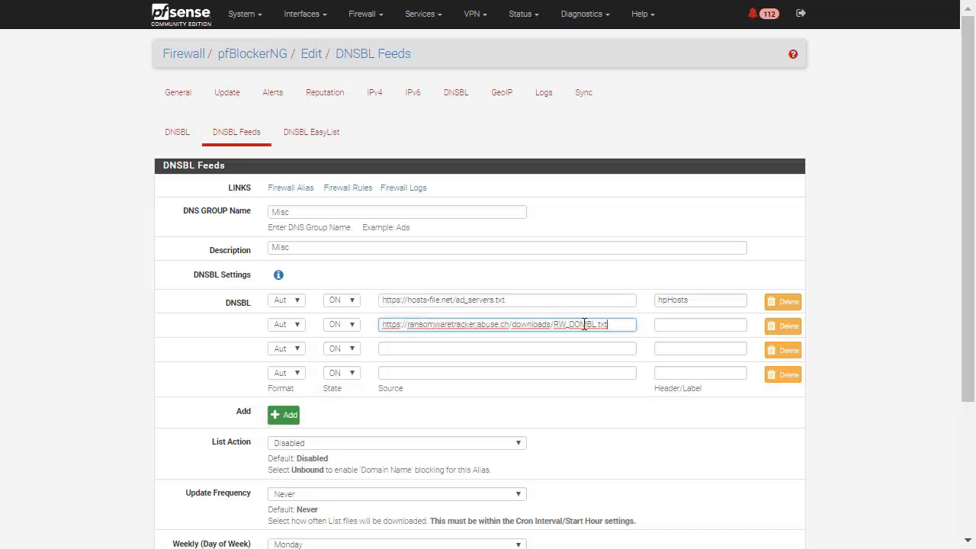
click(676, 326)
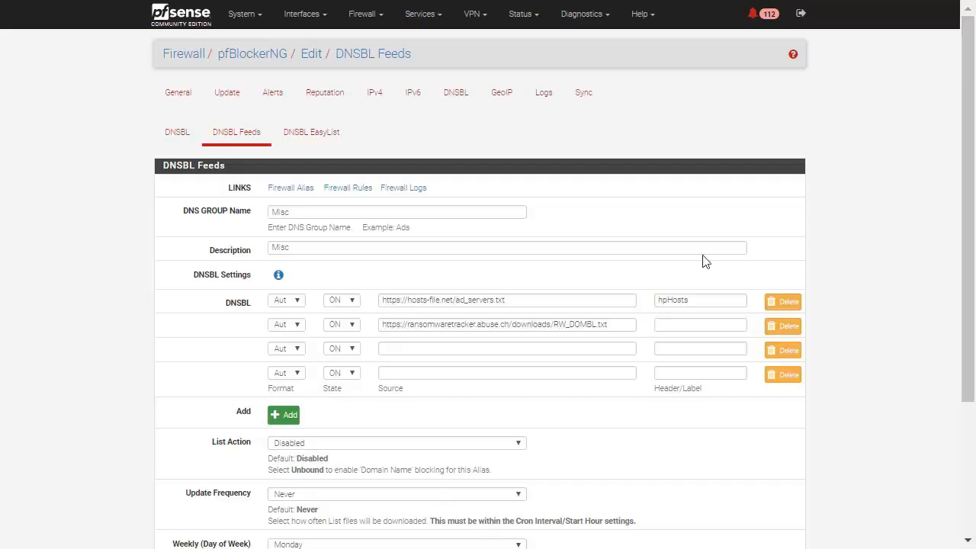
click(686, 329)
text(AbuseDOMBL)
click(464, 349)
text(https://isc.sans.edu/feeds/suspiciousdomains_Low.txt)
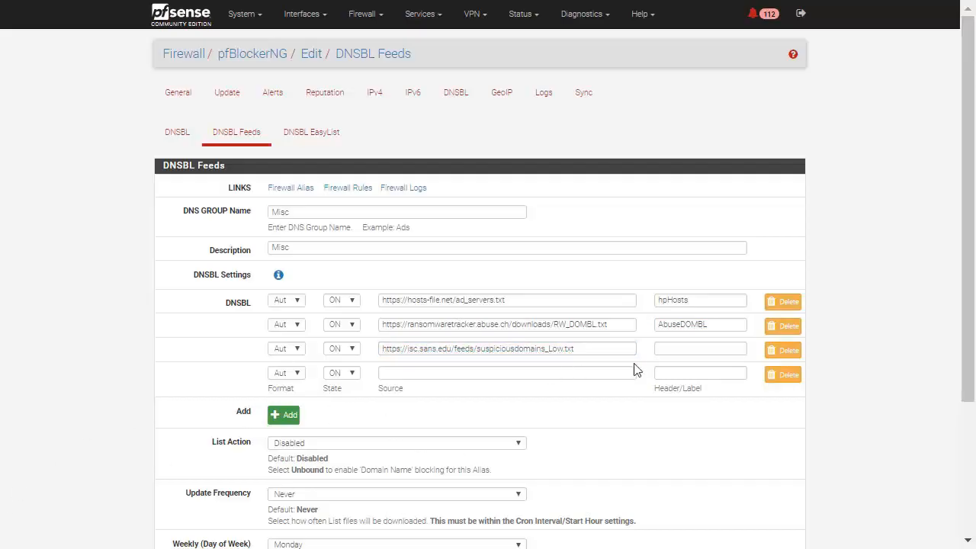
click(687, 349)
text(ISClow)
click(532, 373)
text(https://raw.githubusercontent.com/quidsup/notrack/master/trackers.txt)
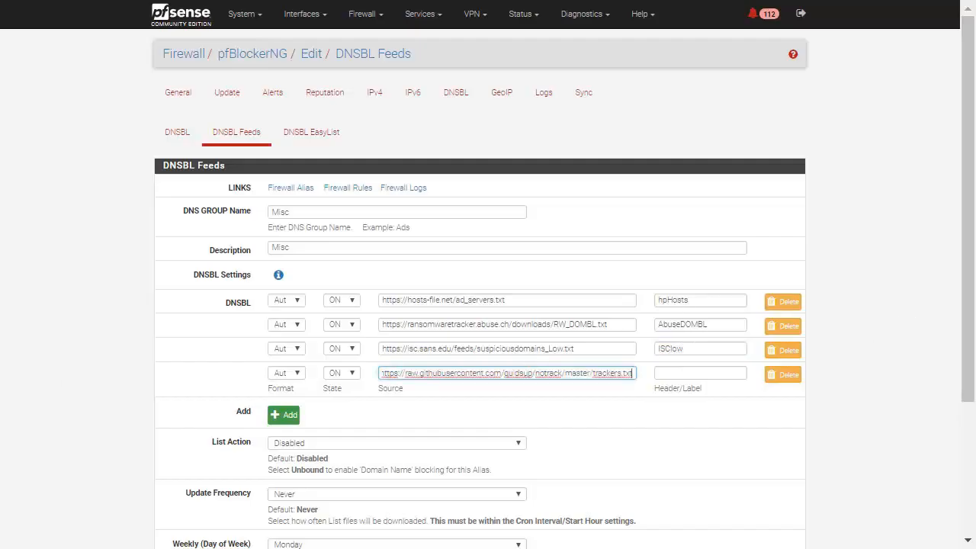
click(721, 373)
text(Quidsup)
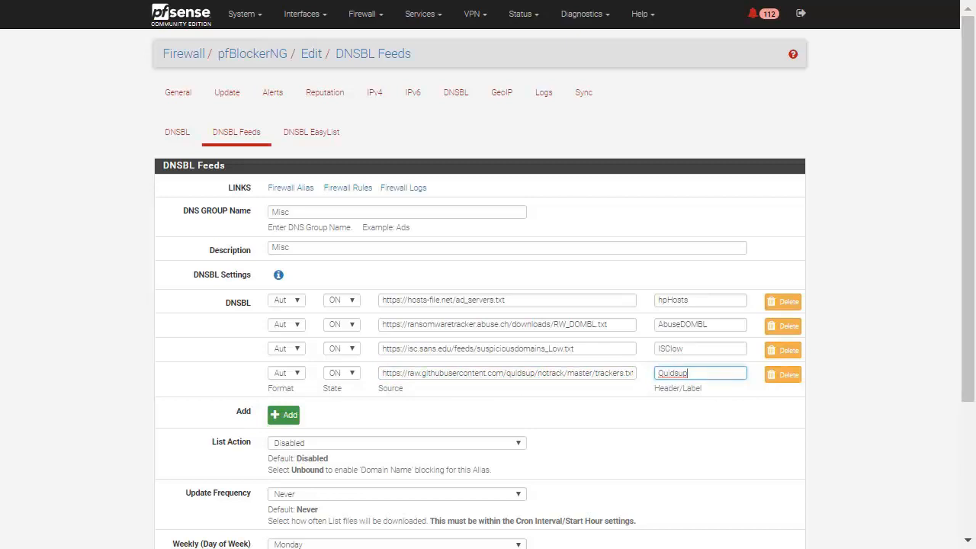
Set the Misc group's list action to Unbound and its update frequency to Every 2 Hours
click(391, 443)
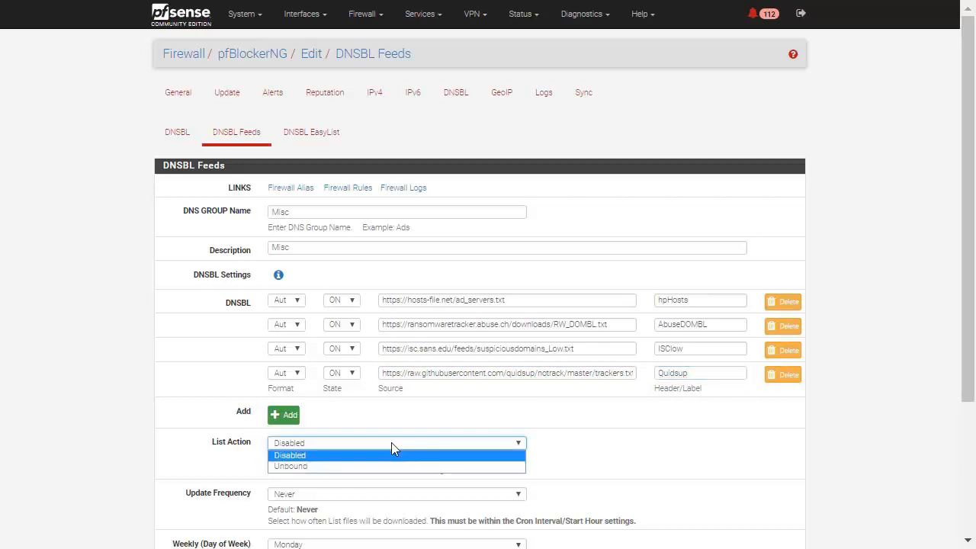
click(355, 466)
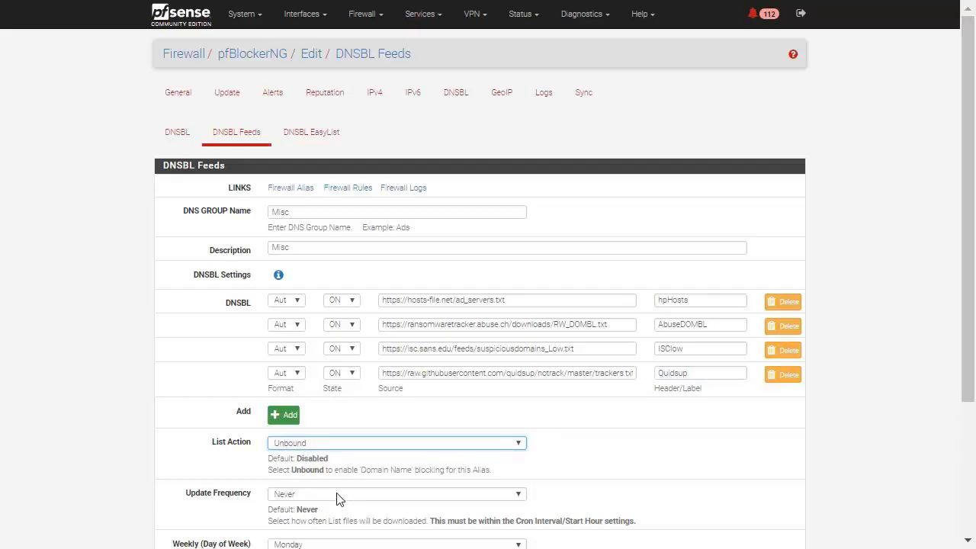
scroll(164, 425, down, 3)
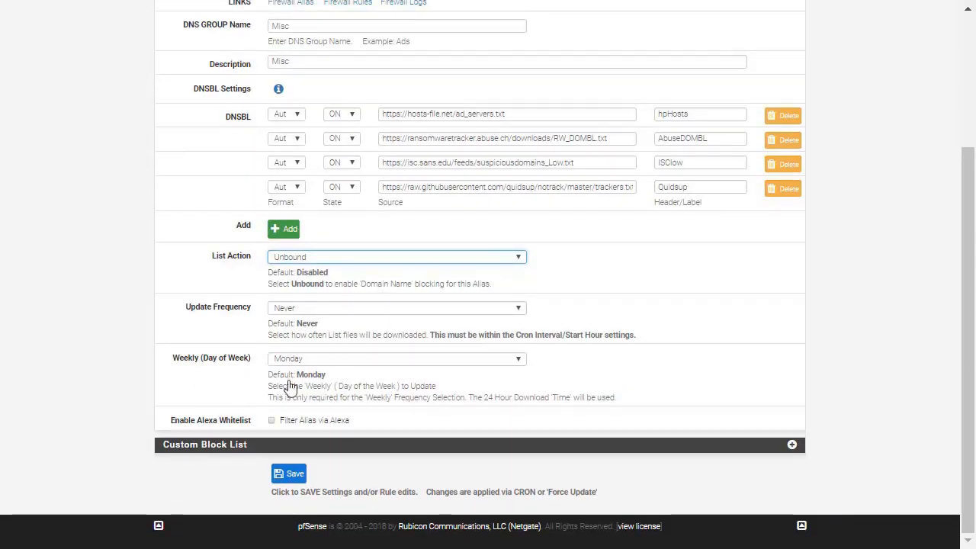
click(397, 308)
click(354, 344)
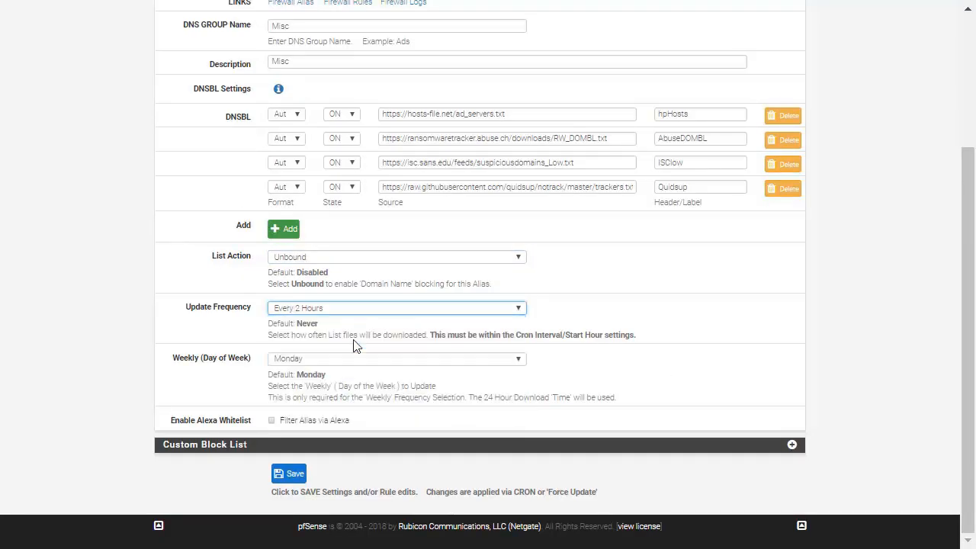
click(309, 361)
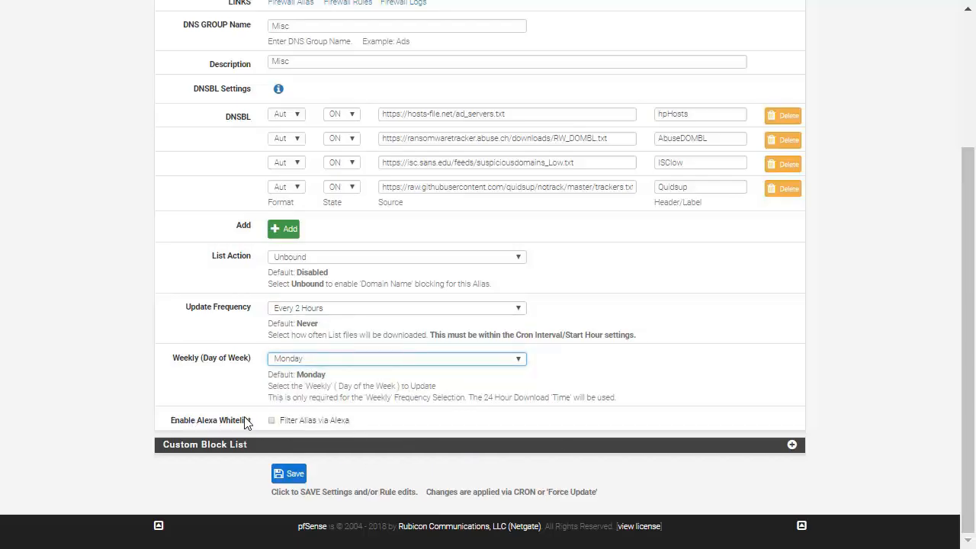
Enable the Alexa whitelist filter for the Misc feed group
drag(162, 425, 326, 427)
click(80, 369)
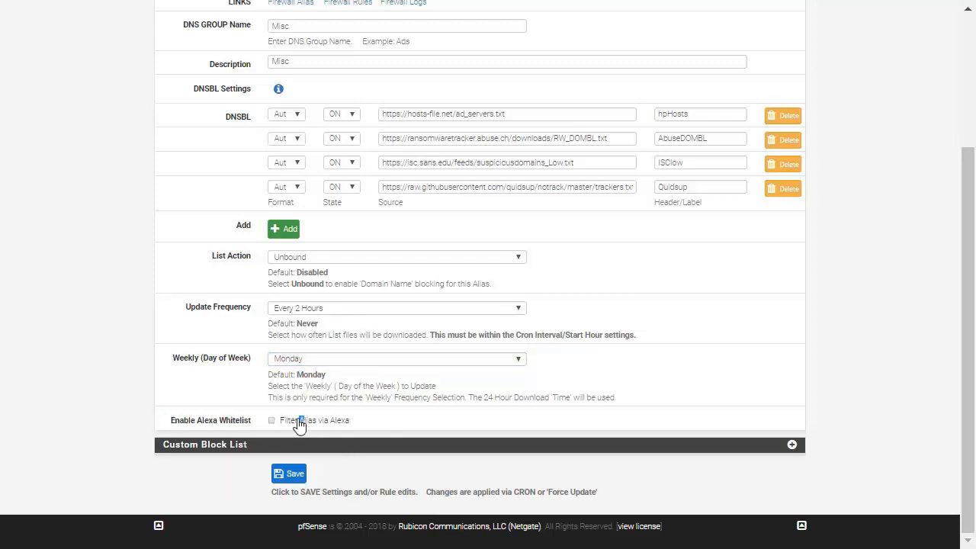
drag(305, 422, 268, 431)
click(271, 421)
Expand the Custom Block List section, examine its options, and collapse it again
click(793, 446)
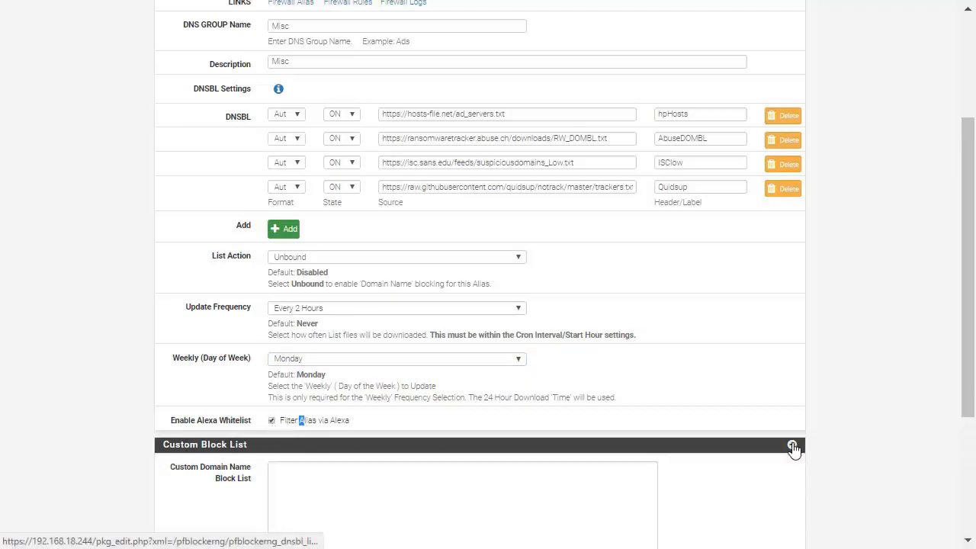
scroll(794, 450, down, 1)
scroll(795, 450, down, 3)
scroll(795, 450, down, 2)
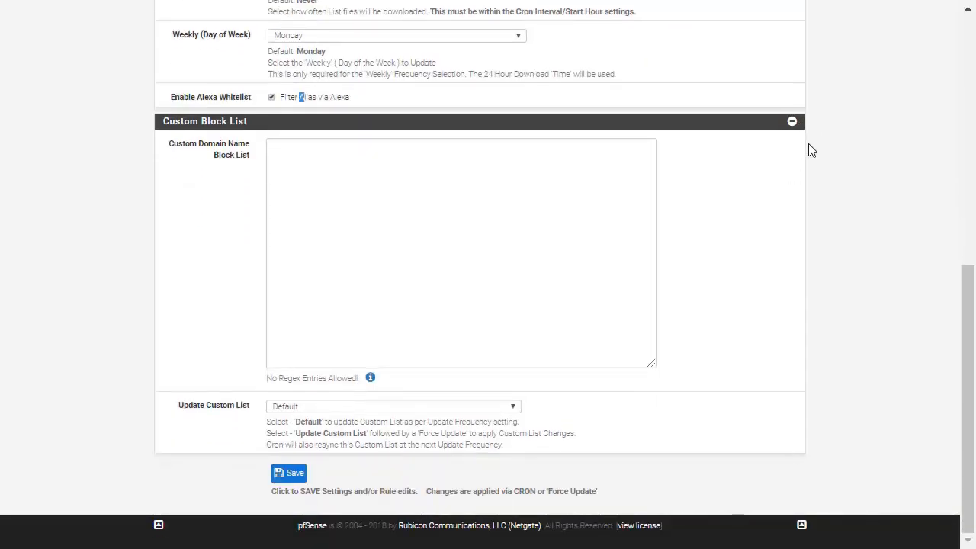
click(792, 122)
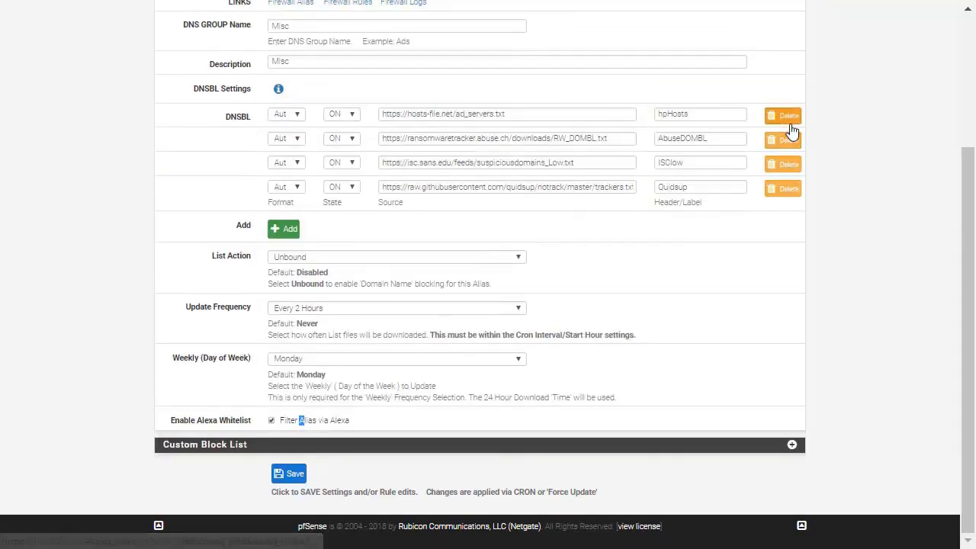
Review the Misc group's feed entries and save the DNSBL feed group
scroll(467, 274, up, 3)
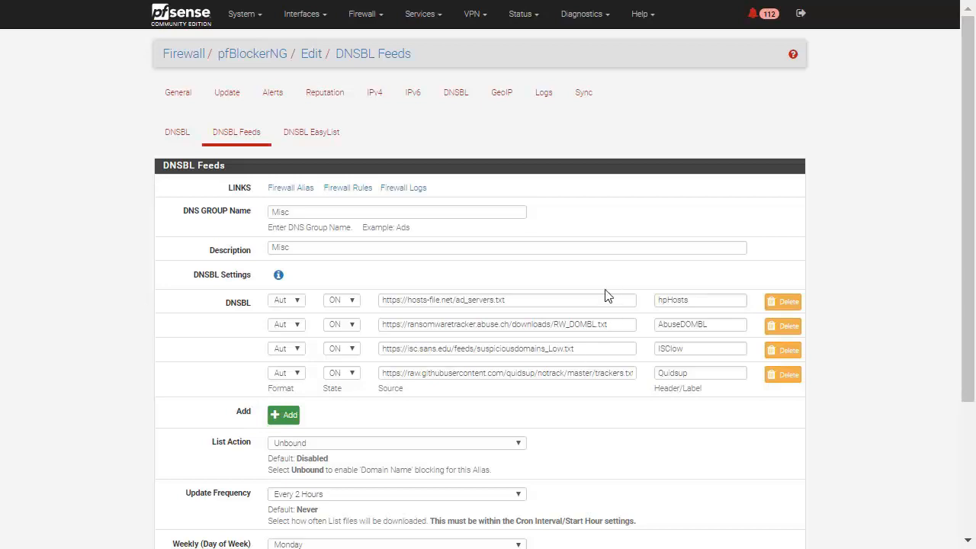
scroll(564, 291, down, 3)
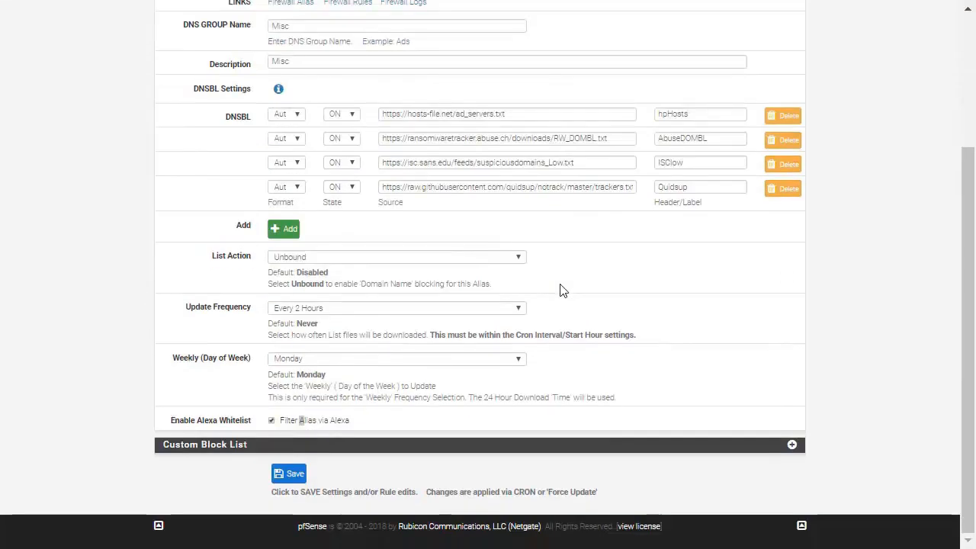
click(277, 474)
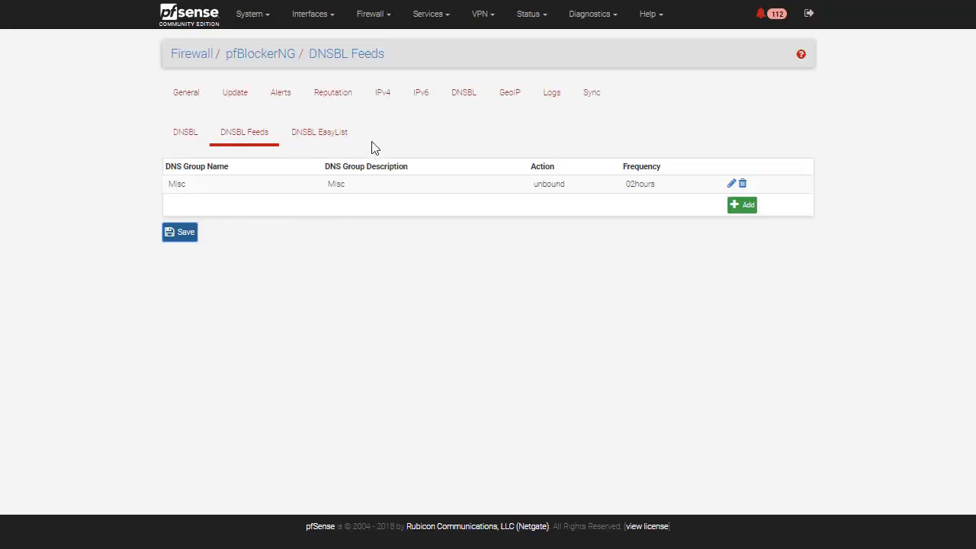
Open the DNSBL EasyList page and review its feed, category and update settings
click(349, 135)
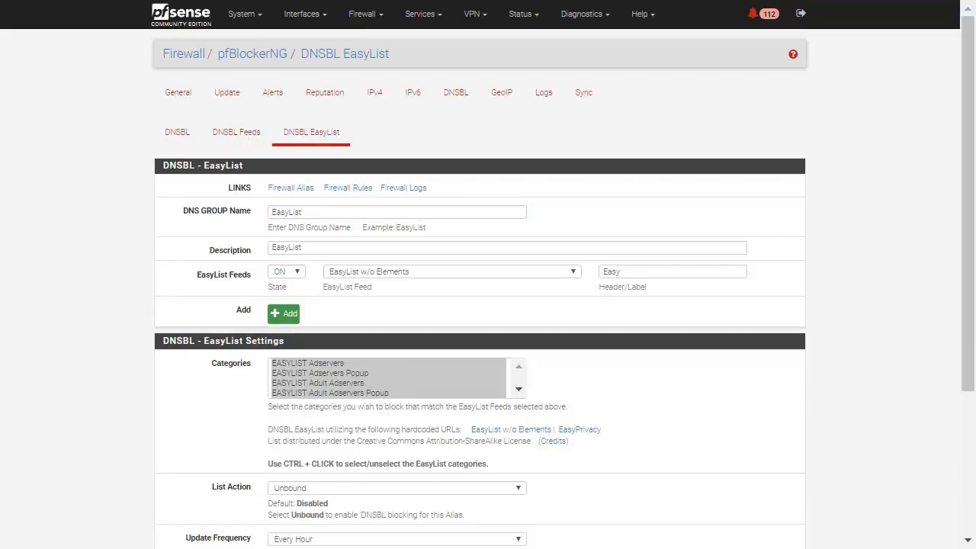
scroll(586, 276, down, 3)
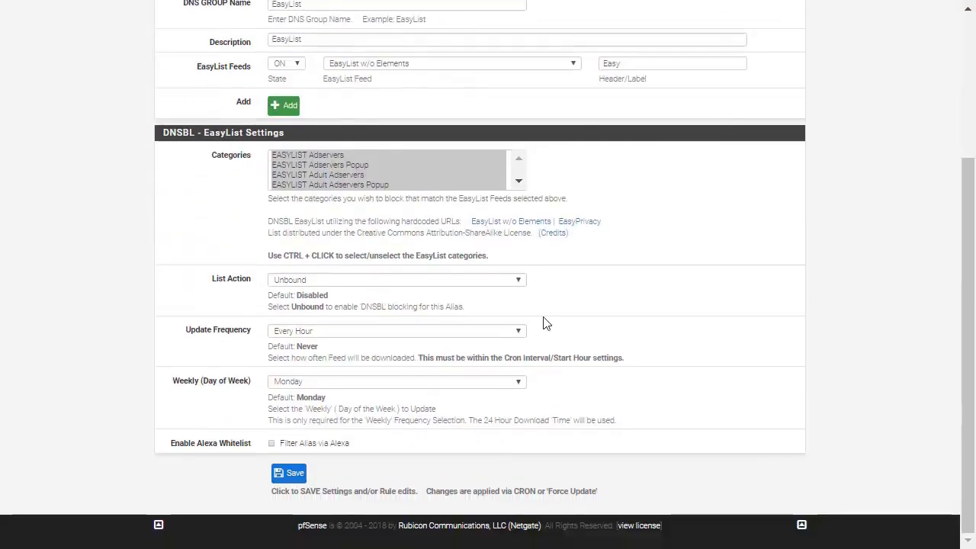
scroll(514, 321, up, 3)
Try selecting individual EasyList categories, such as EASYLIST Adservers, EASYLIST Adservers Popup and EASYLIST Adult Adservers
click(412, 373)
scroll(412, 382, down, 1)
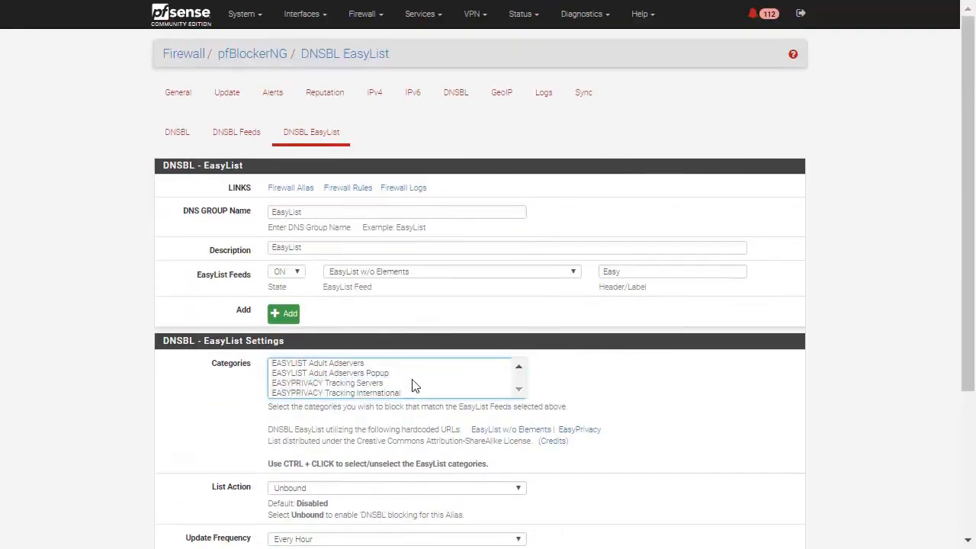
scroll(414, 386, up, 1)
click(362, 363)
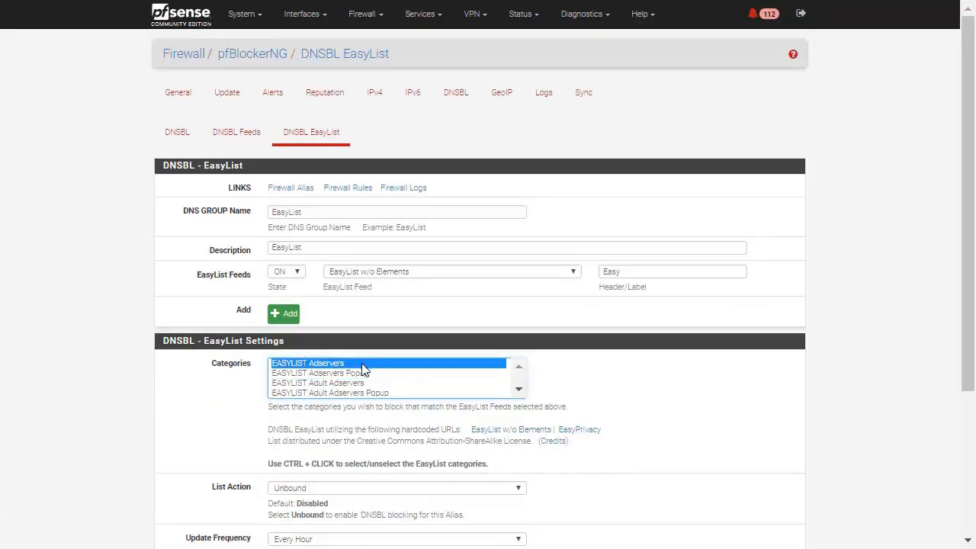
click(374, 373)
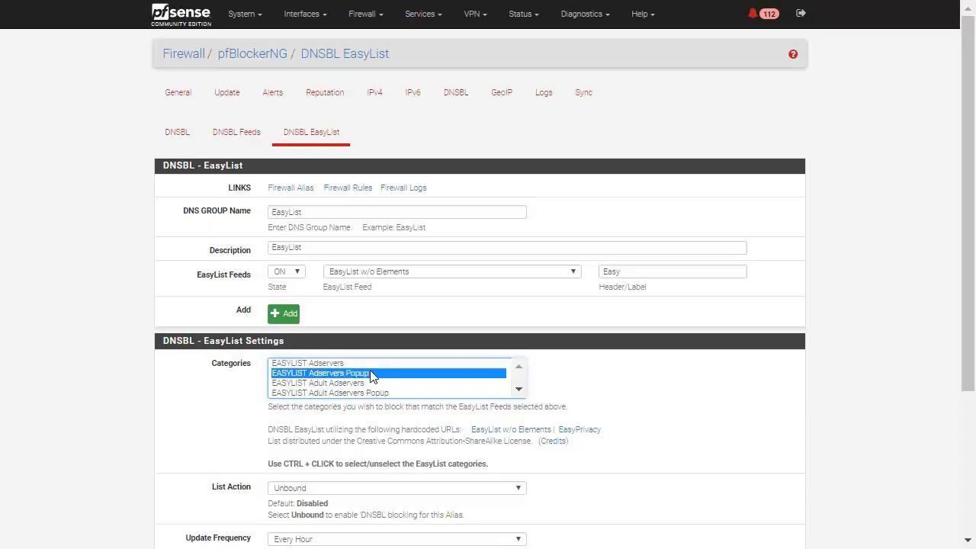
scroll(403, 390, down, 1)
shift+click(402, 390)
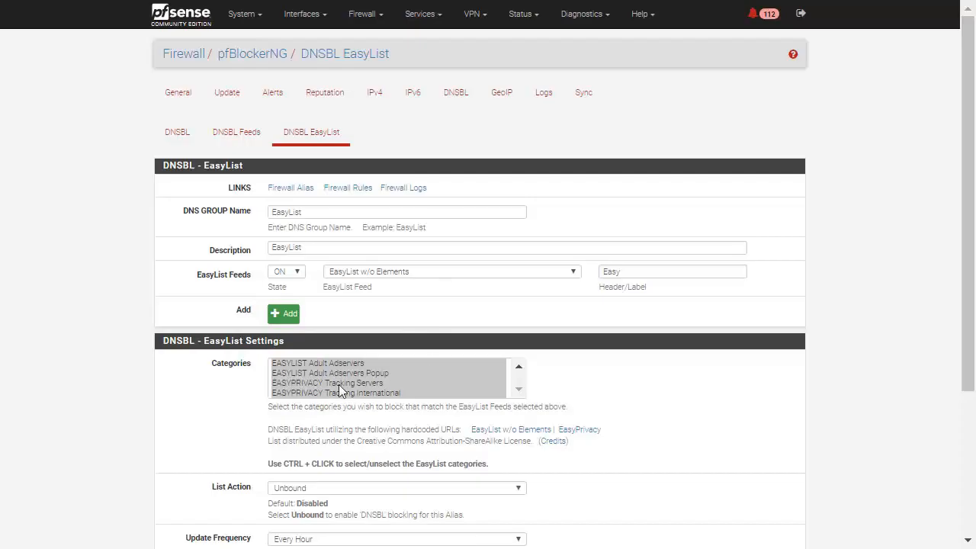
click(290, 375)
click(296, 363)
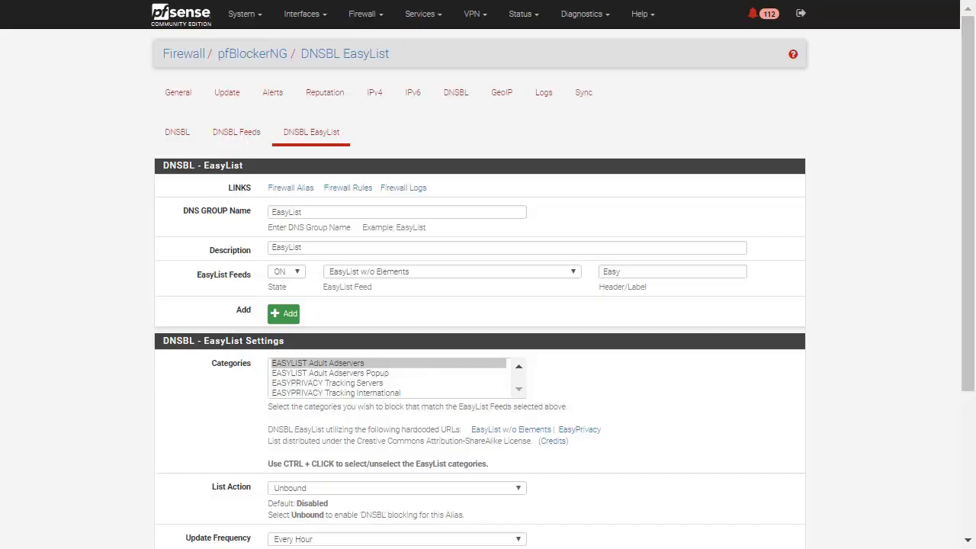
Select all EasyList and EasyPrivacy categories for blocking
click(382, 364)
key(ctrl+a)
scroll(383, 364, down, 1)
scroll(382, 363, down, 2)
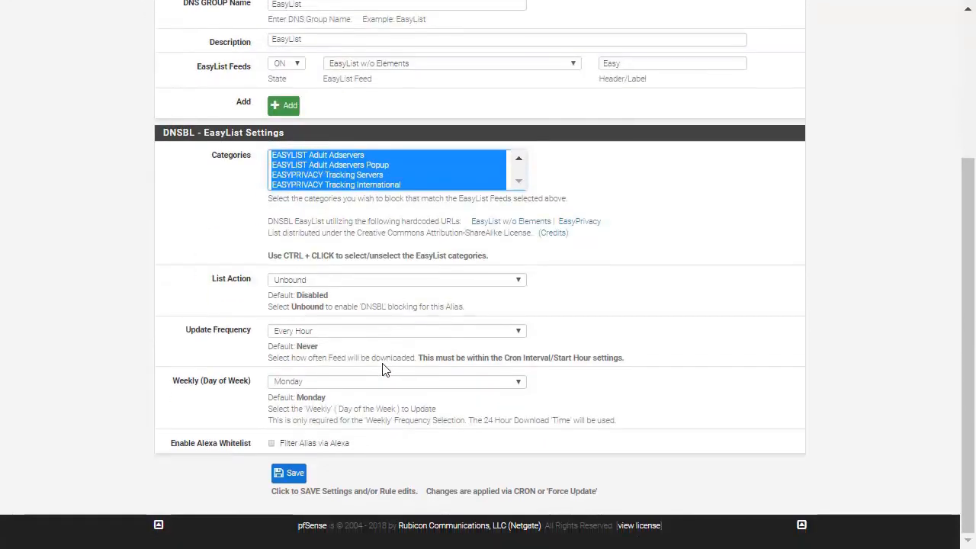
Open the EasyPrivacy and EasyList w/o Elements source lists separately and examine the start of the EasyPrivacy file
middle_click(590, 225)
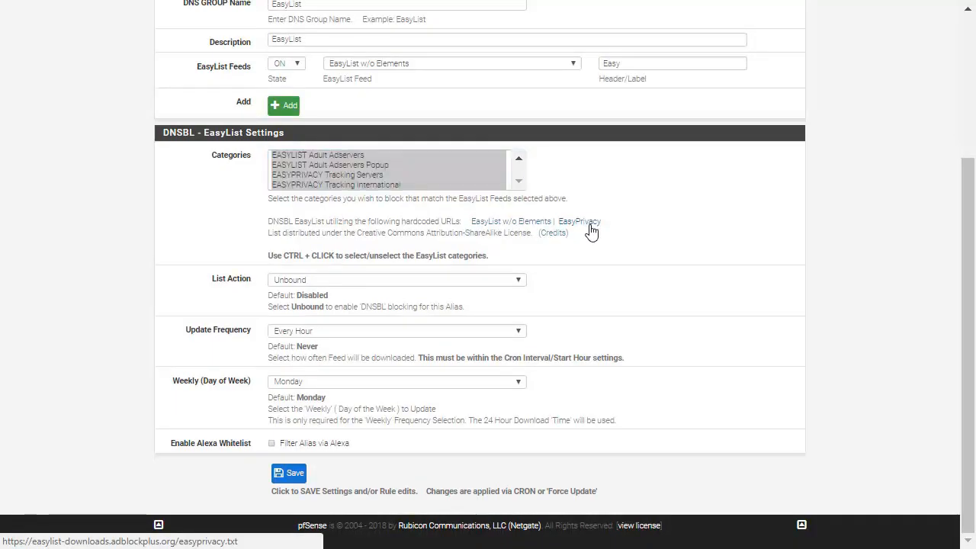
middle_click(511, 224)
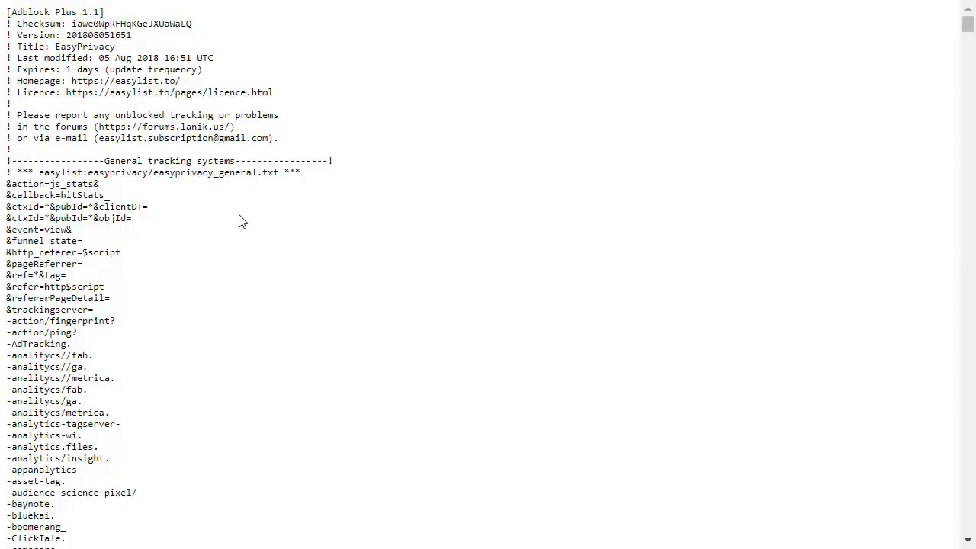
scroll(218, 216, down, 10)
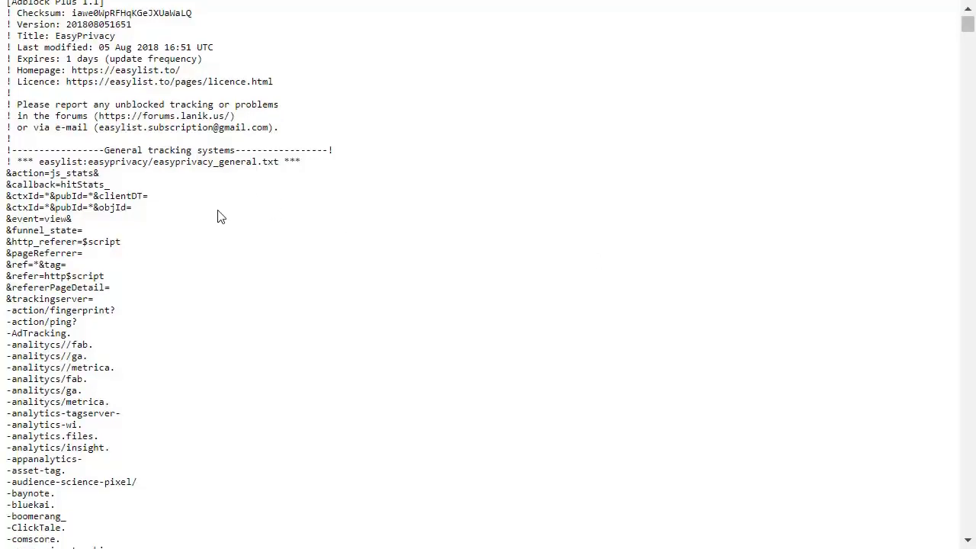
scroll(220, 216, up, 10)
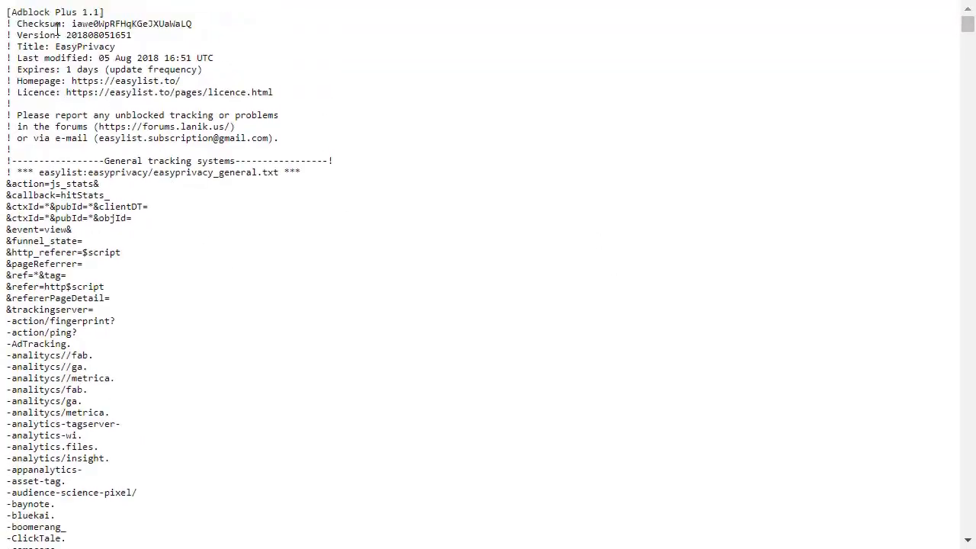
Examine the EasyPrivacy source file's header, including its version, title, last-modified date and update frequency, and skim its entries
drag(52, 24, 180, 92)
click(119, 60)
drag(59, 58, 219, 64)
click(219, 69)
scroll(739, 135, down, 20)
drag(967, 35, 969, 11)
drag(968, 8, 946, 13)
Skim the EasyList w/o Elements source file from its header to its last entries and close it
key(ctrl+Tab)
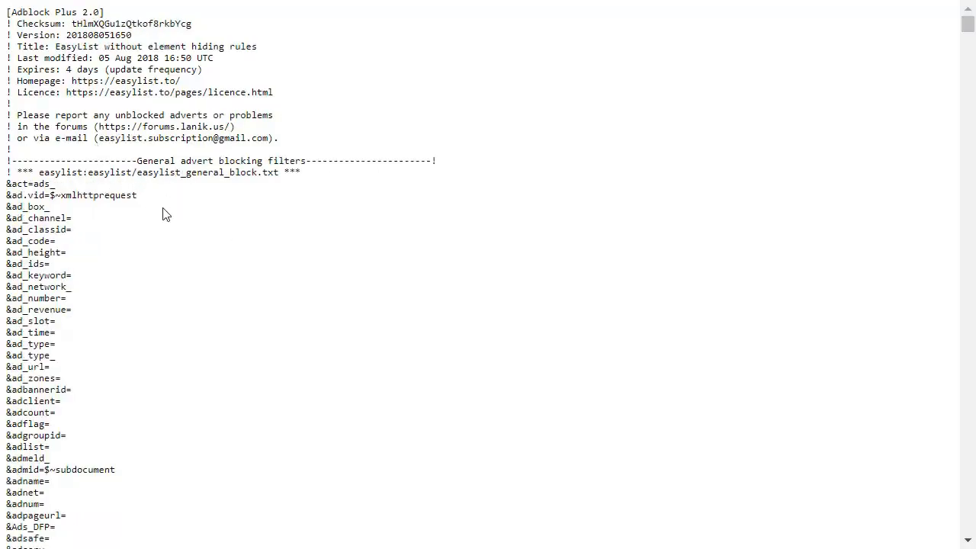
scroll(163, 215, down, 5)
scroll(893, 150, down, 5)
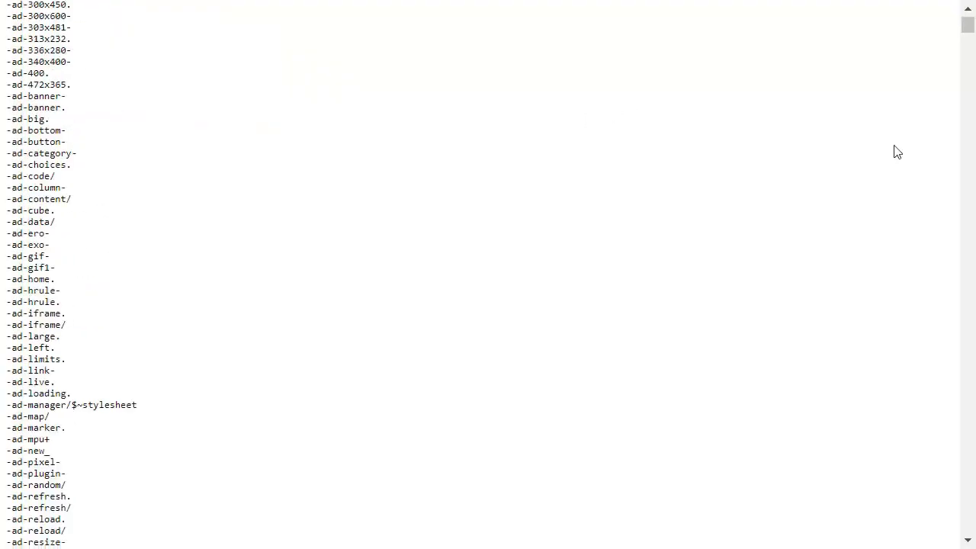
scroll(950, 90, down, 5)
drag(968, 92, 964, 526)
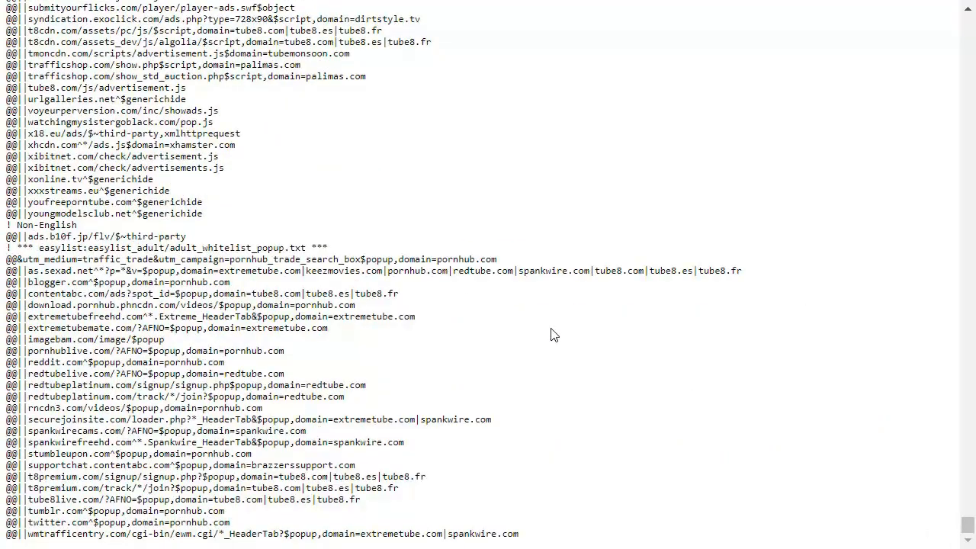
key(ctrl+w)
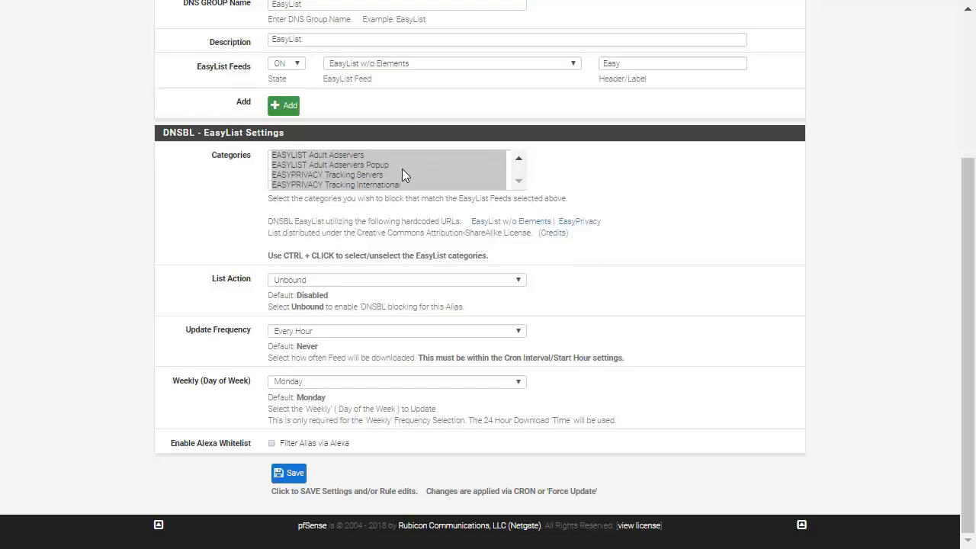
Save the DNSBL EasyList settings
click(278, 475)
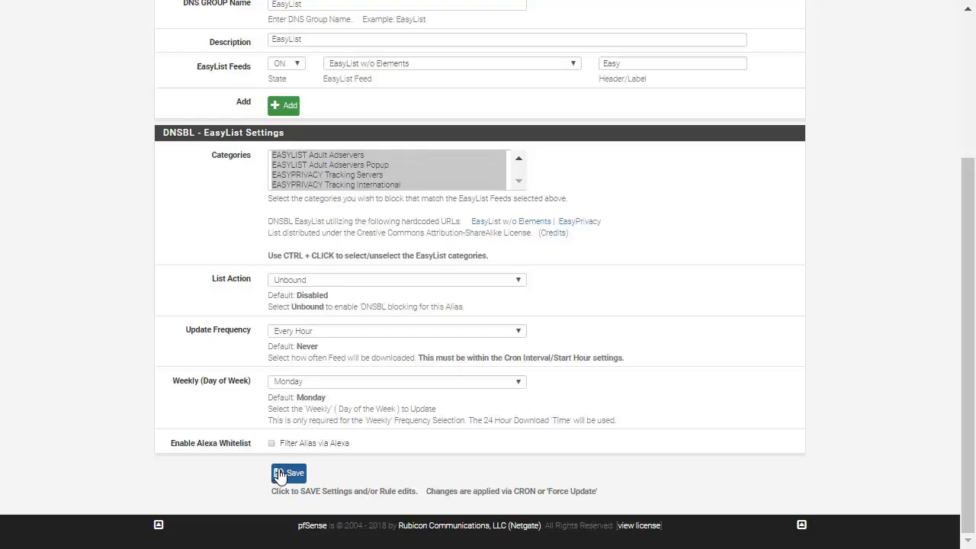
scroll(459, 280, down, 3)
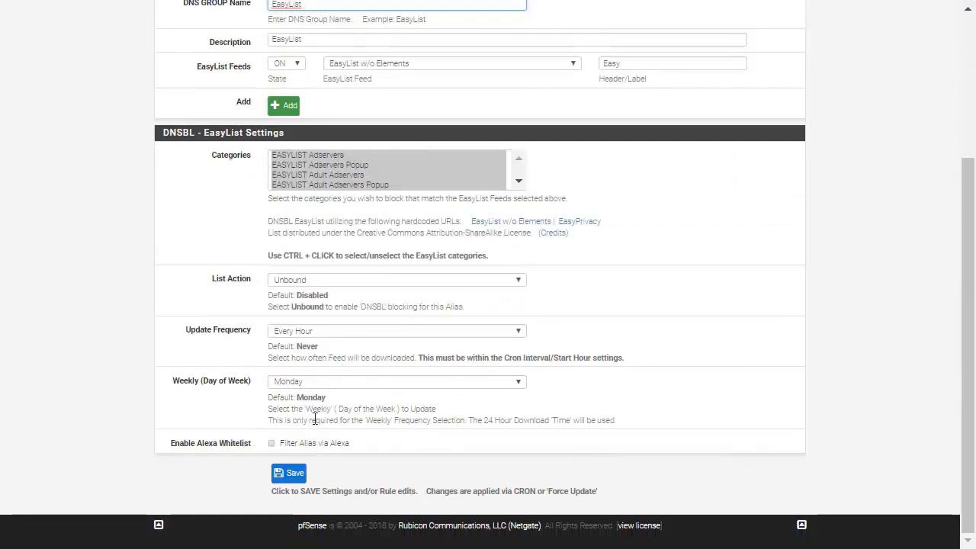
click(281, 471)
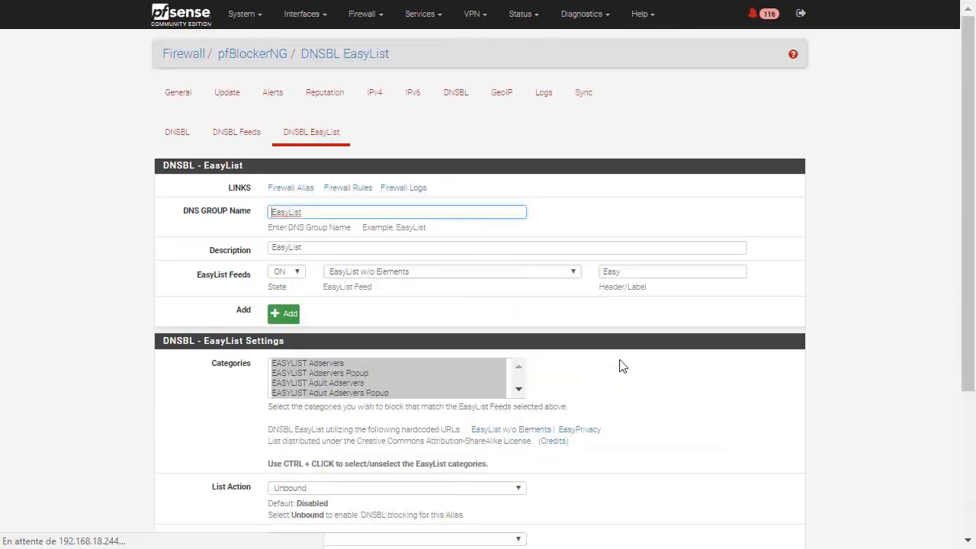
scroll(621, 367, down, 3)
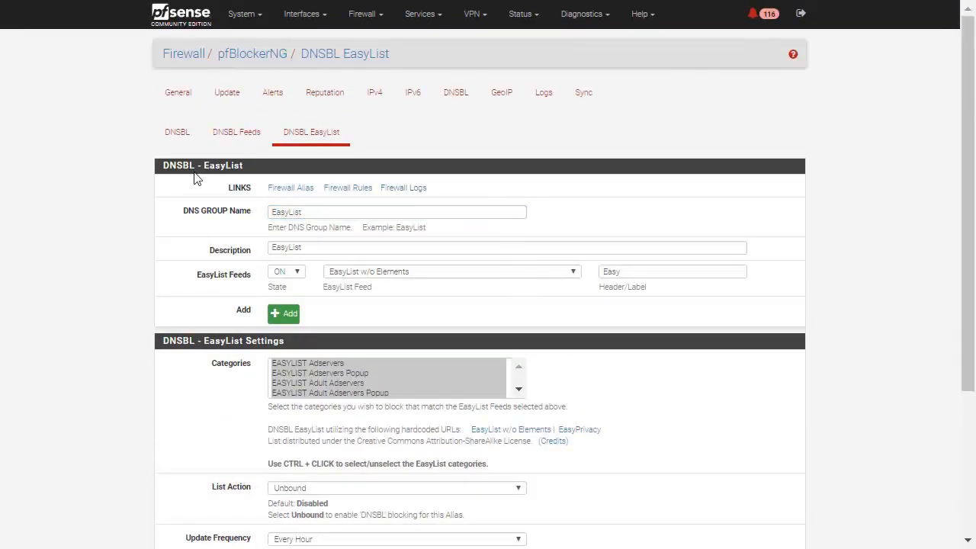
Review the pfBlockerNG Update page and General settings
click(242, 105)
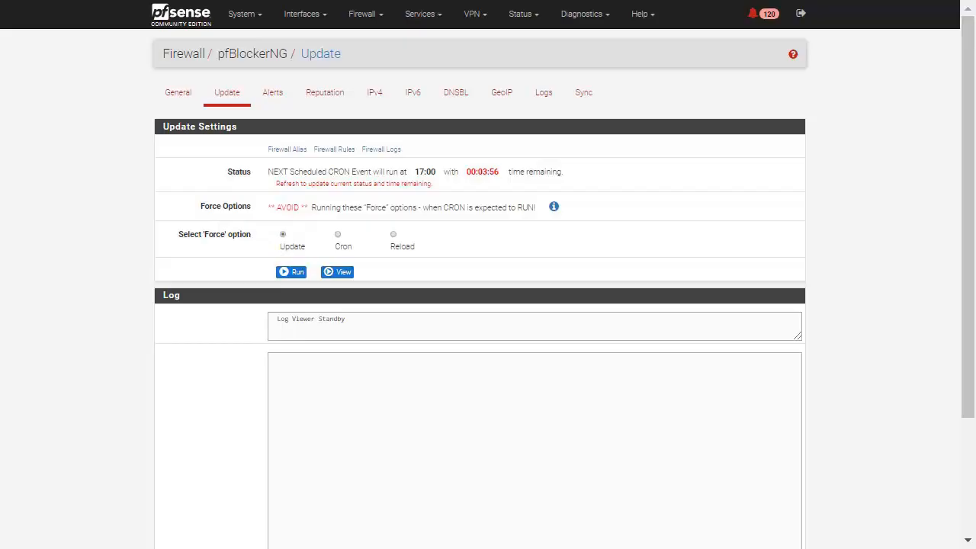
click(171, 95)
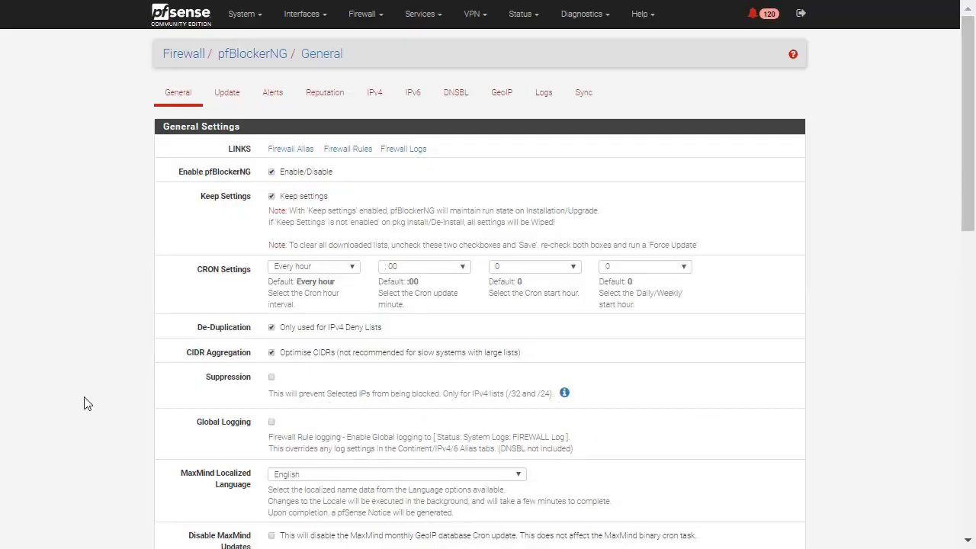
scroll(353, 161, down, 10)
scroll(353, 161, up, 10)
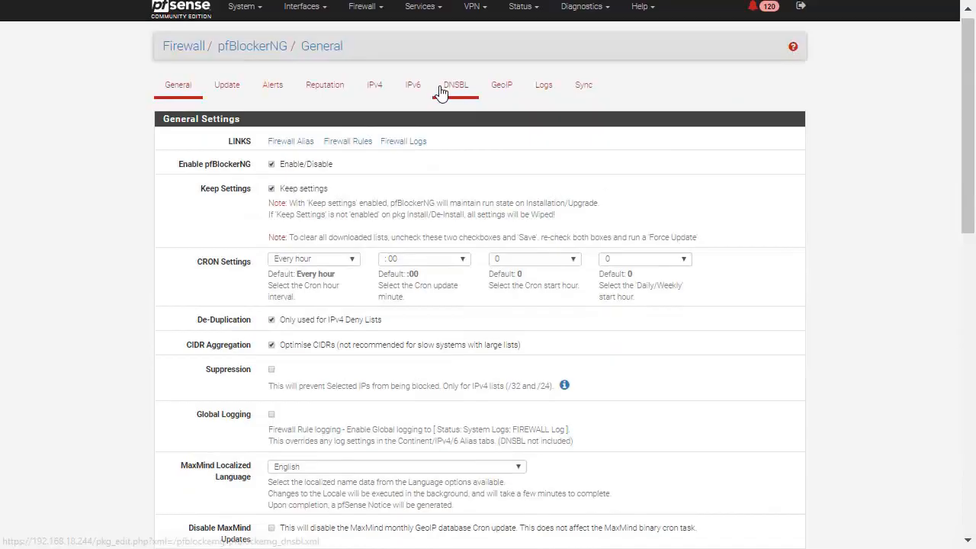
Add kondah.com to the Custom Domain Whitelist in the DNSBL configuration
click(440, 92)
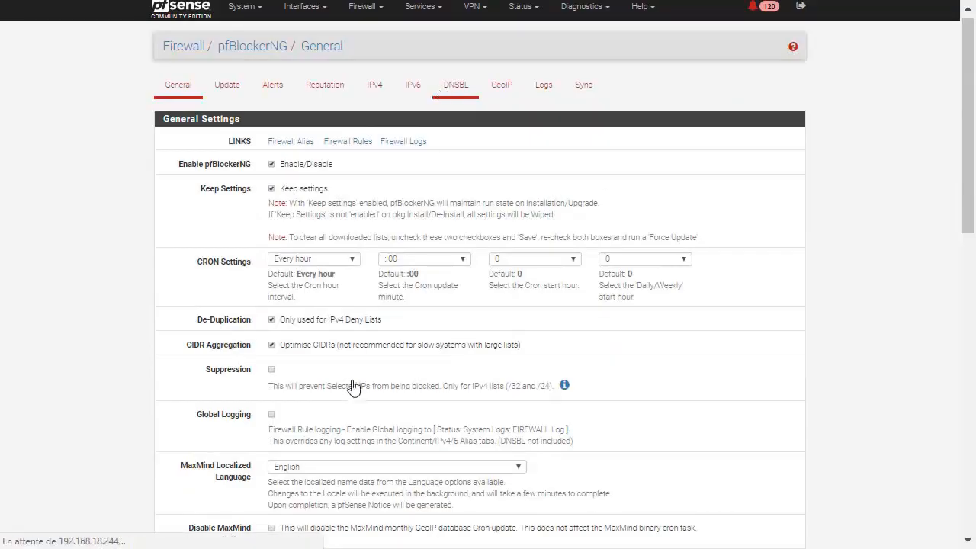
scroll(353, 399, down, 7)
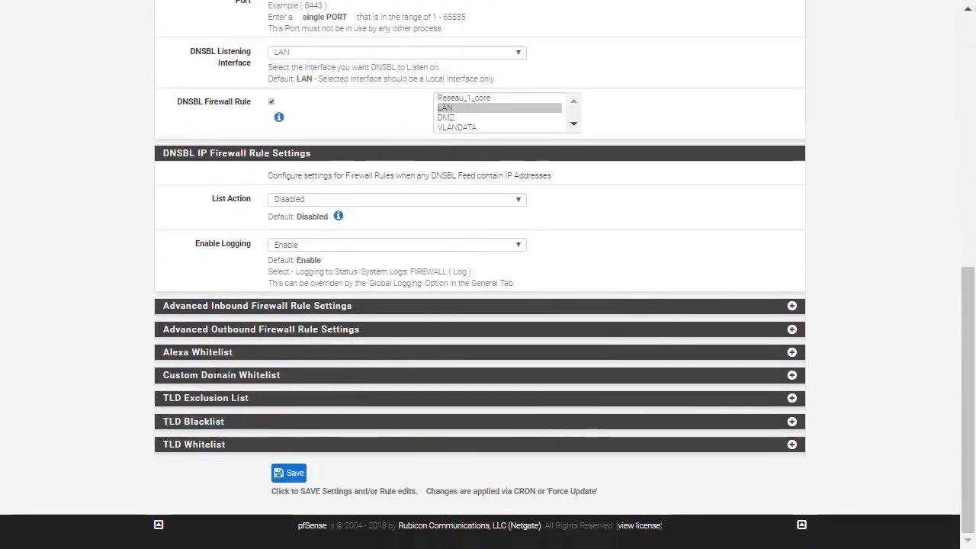
drag(200, 375, 669, 373)
click(793, 376)
click(325, 399)
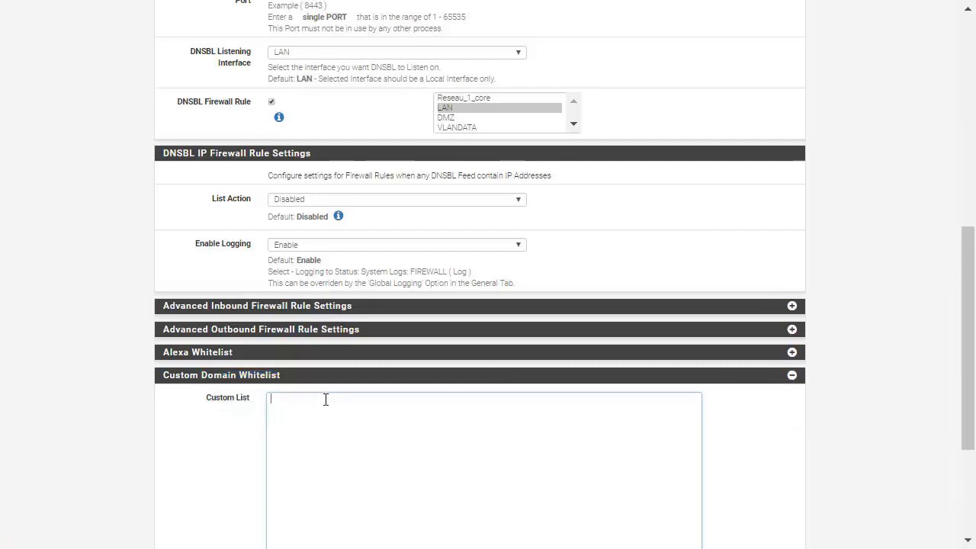
text(kondah.com)
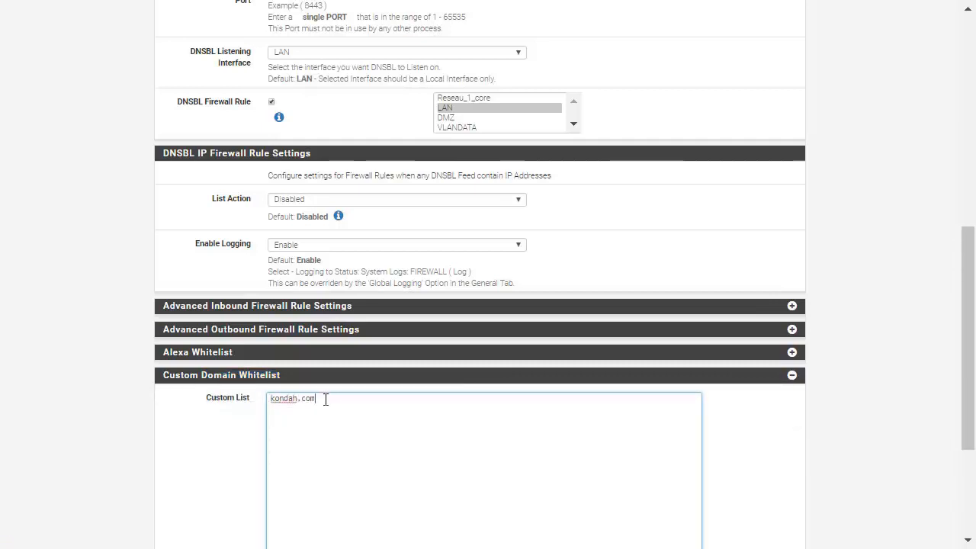
Expand the TLD Blacklist section and consult Spamhaus's list of the 10 most abused top-level domains
scroll(325, 398, down, 5)
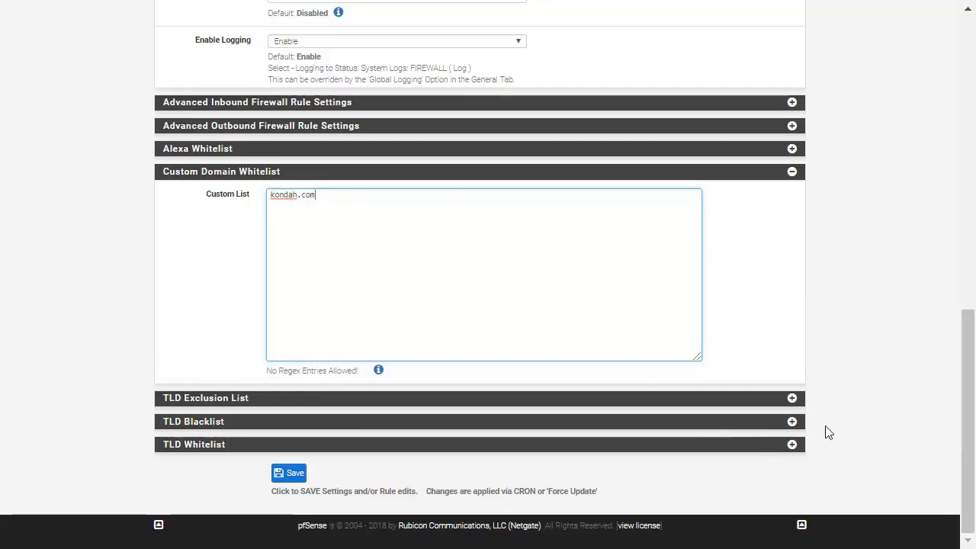
click(792, 421)
scroll(450, 315, down, 5)
click(449, 315)
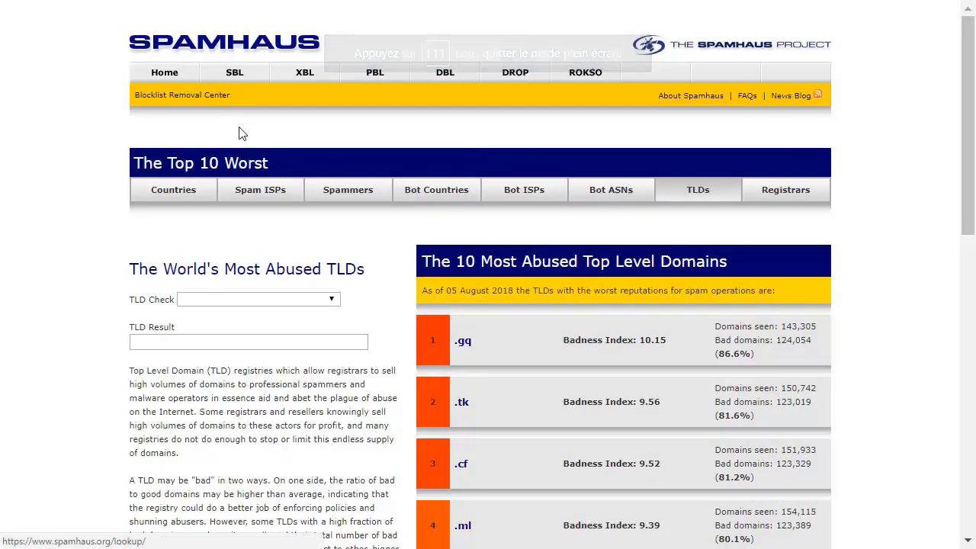
scroll(239, 127, down, 1)
drag(473, 271, 448, 259)
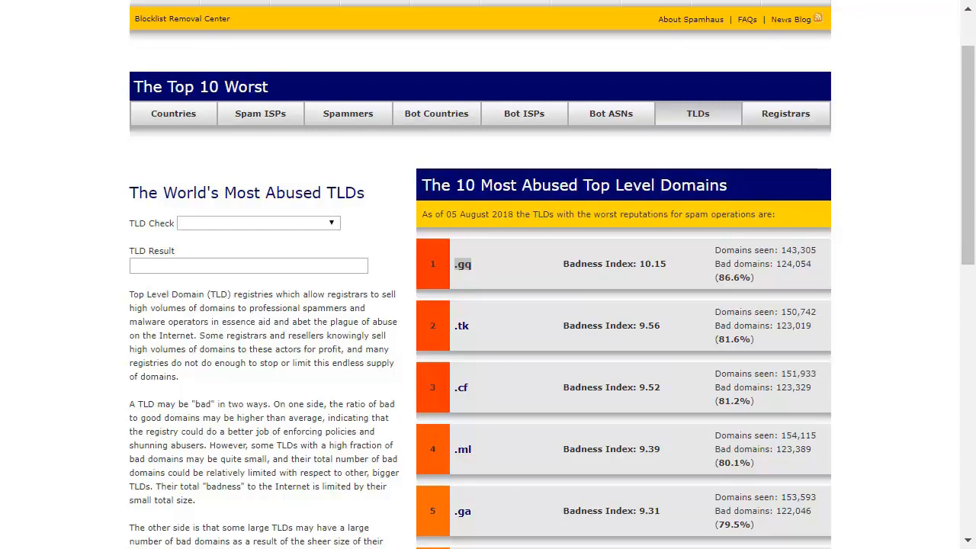
click(76, 172)
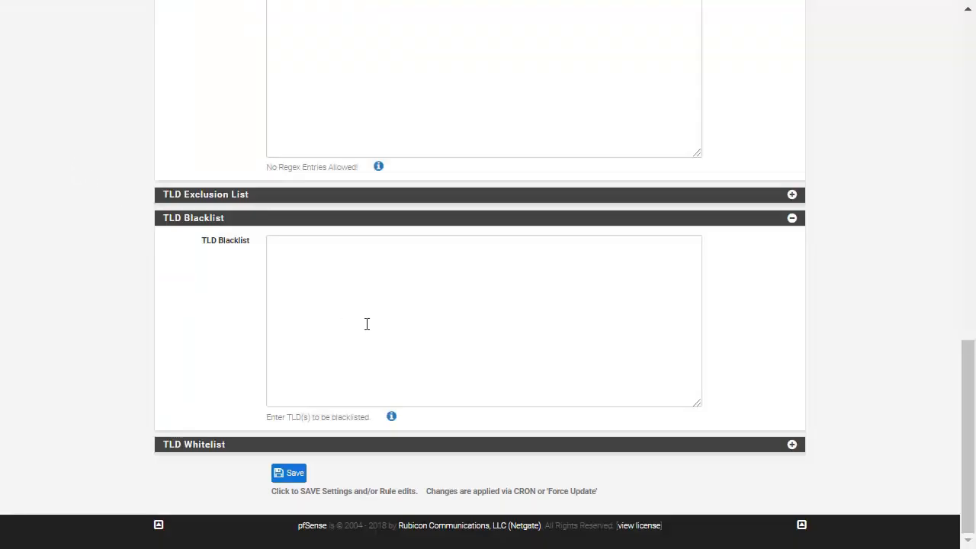
Blacklist the TLDs cm, party, click, link, technology, gdn, study, men, biz, reise and stream, and save the DNSBL configuration
click(368, 295)
text(cm party click link technology gdn study men biz reise stream)
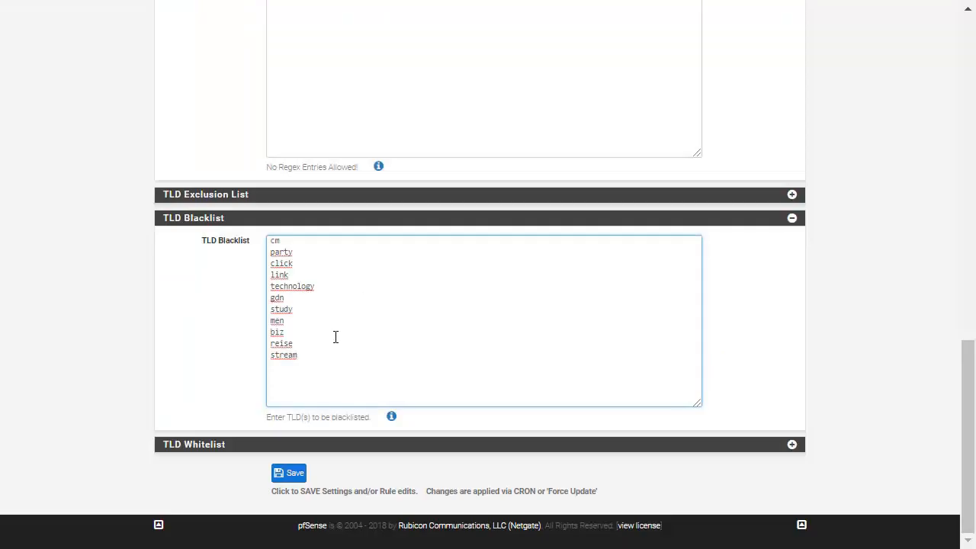
drag(328, 352, 186, 221)
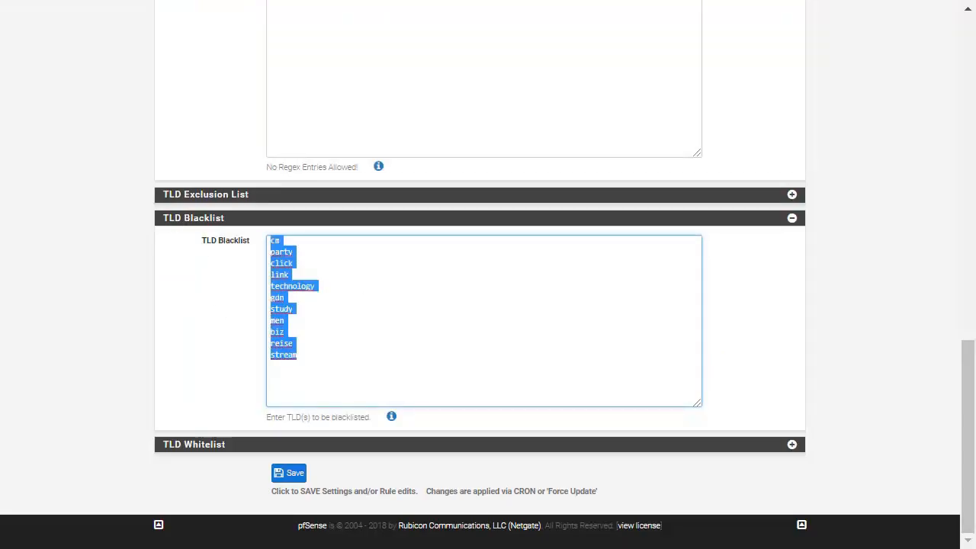
click(305, 473)
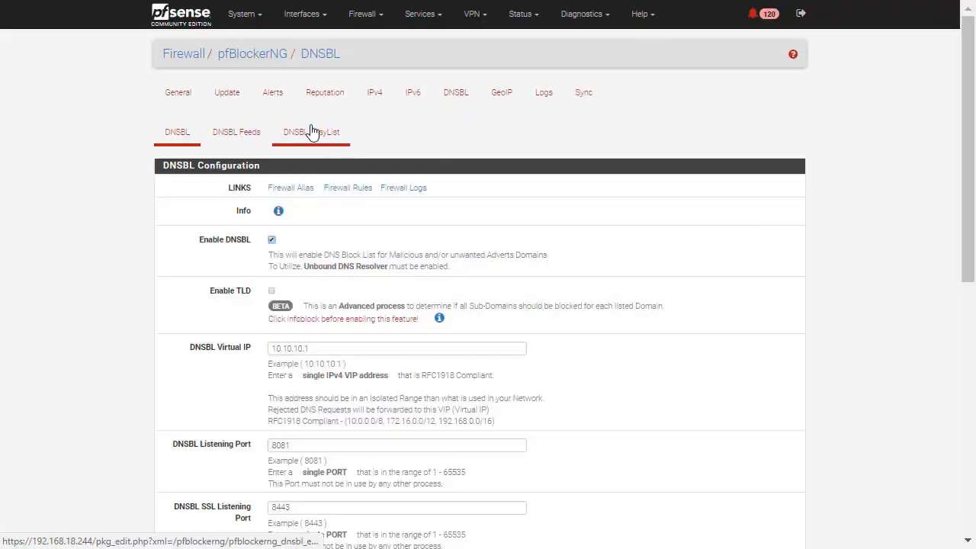
Run a forced Update of pfBlockerNG and review the DNSBL, continent and alias sections of its log
click(227, 93)
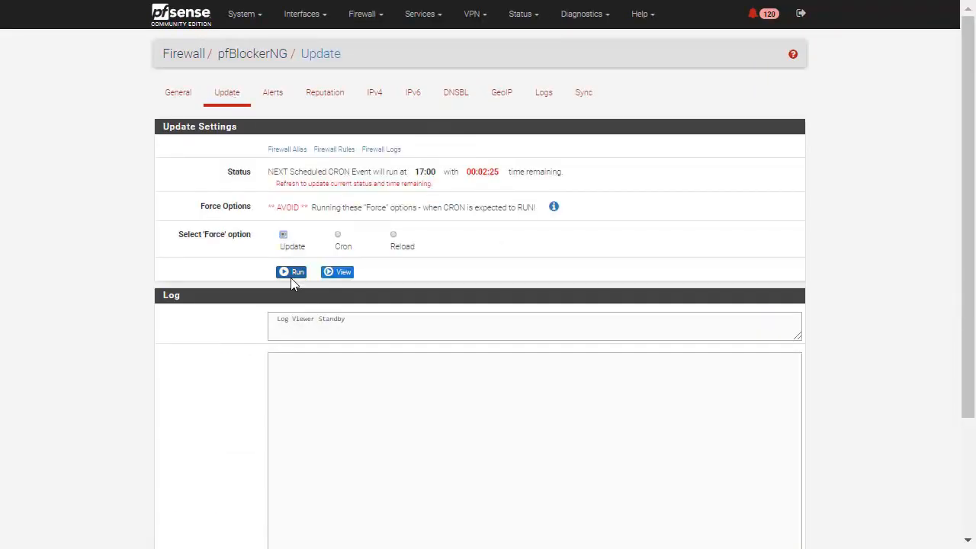
click(292, 272)
scroll(290, 285, down, 2)
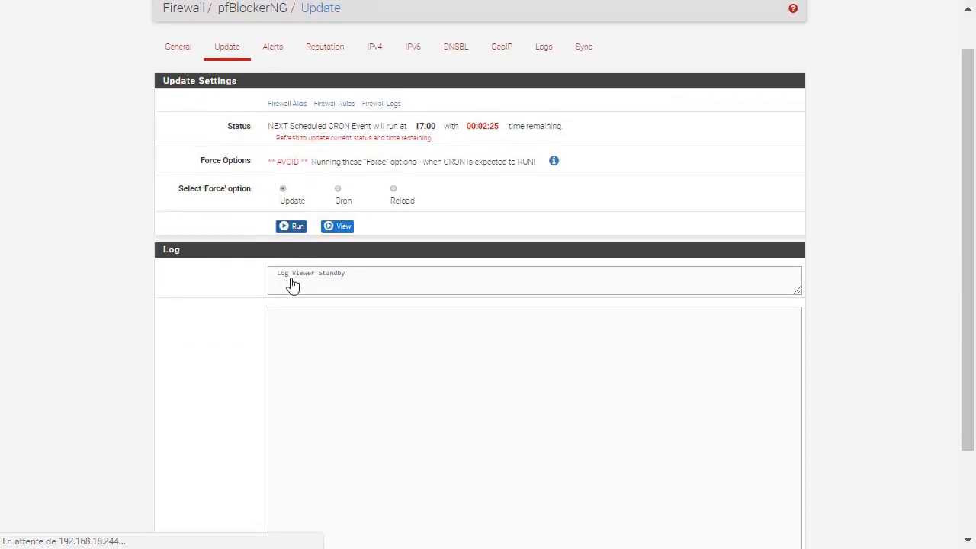
scroll(292, 283, down, 2)
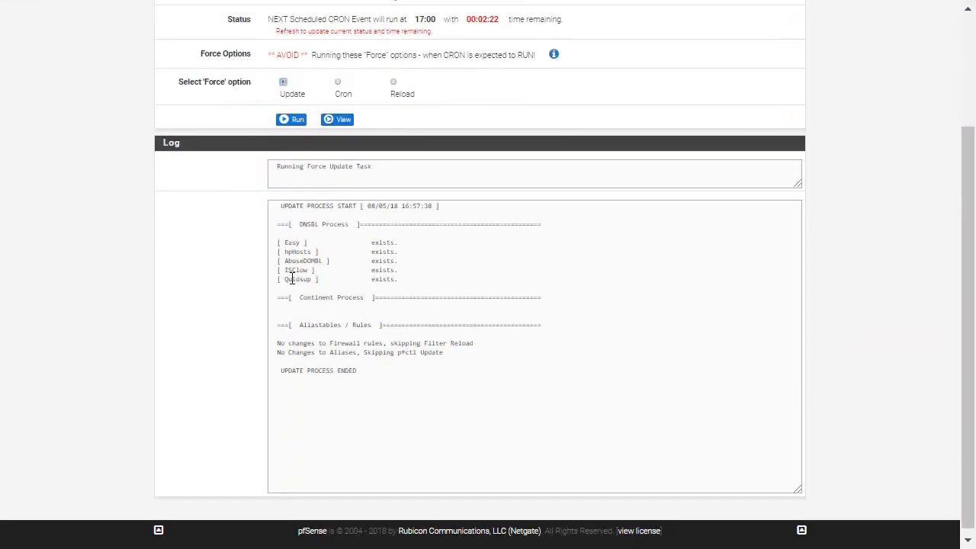
drag(412, 276, 223, 186)
click(345, 350)
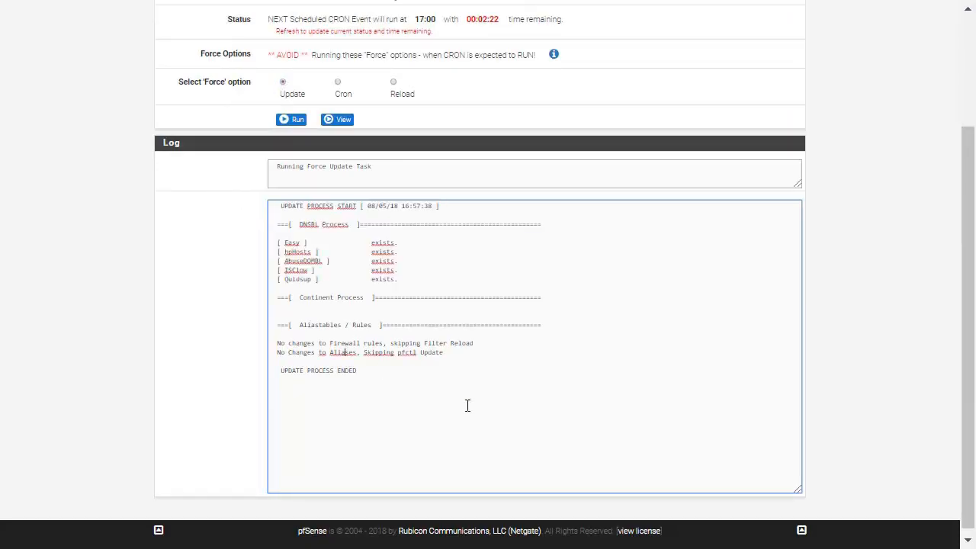
drag(467, 406, 164, 119)
click(235, 371)
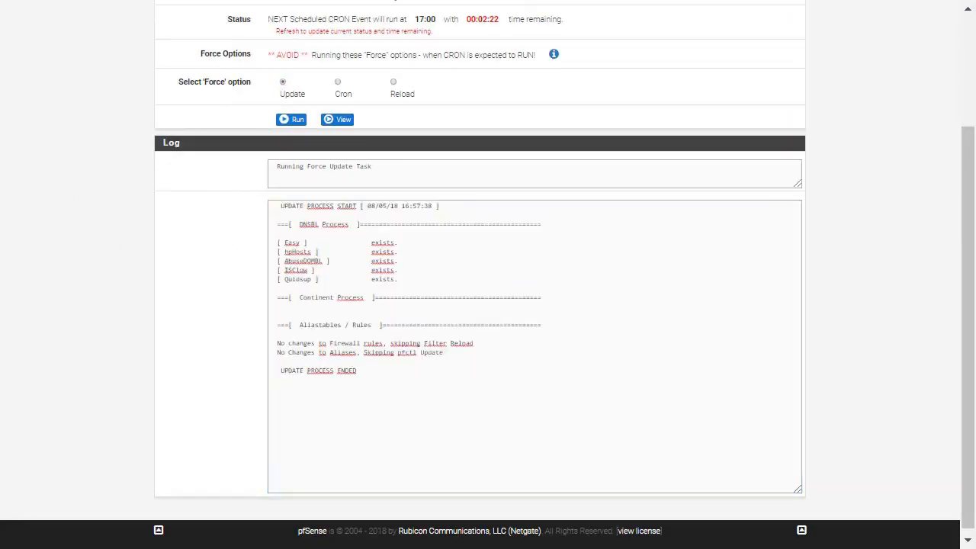
Run a forced Reload of all pfBlockerNG lists and check the per-feed statistics in the log
click(401, 89)
click(292, 157)
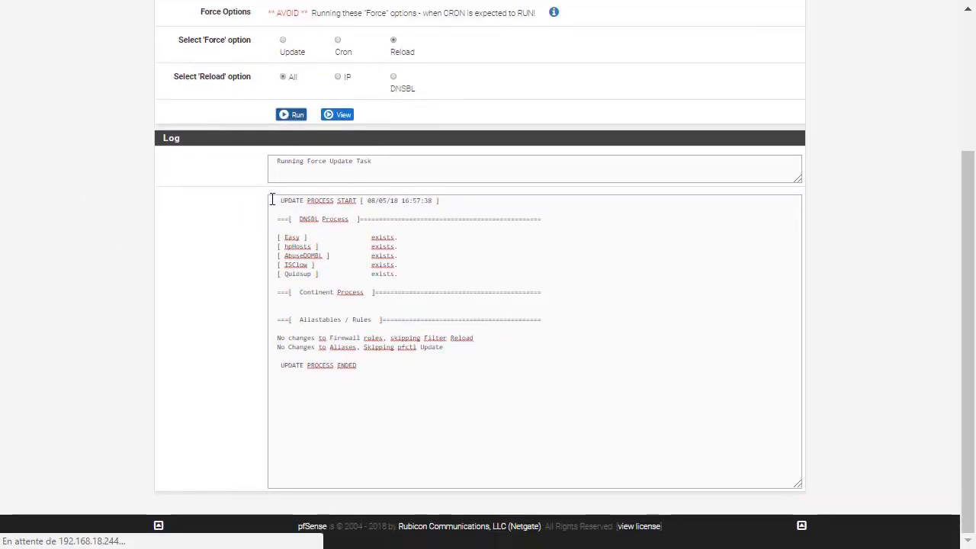
scroll(355, 316, down, 3)
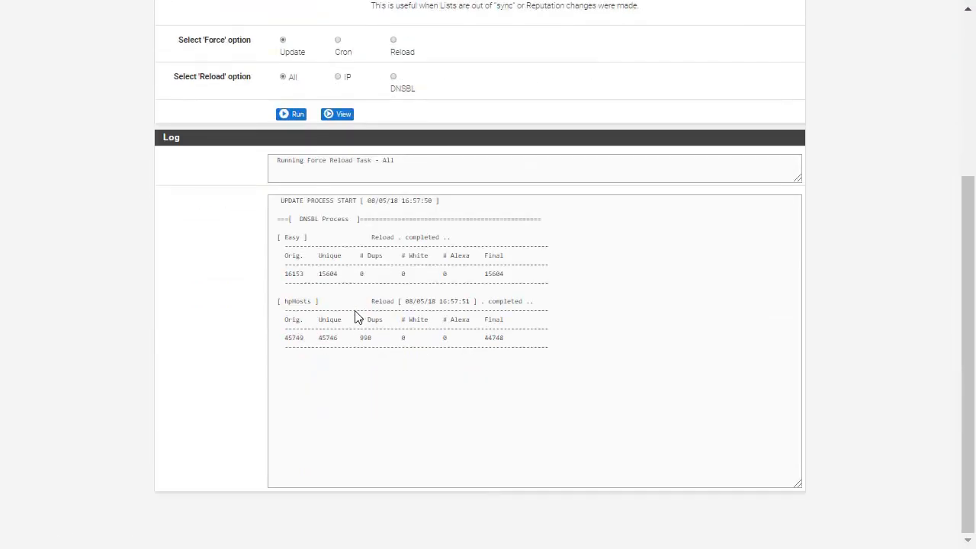
drag(683, 362, 307, 301)
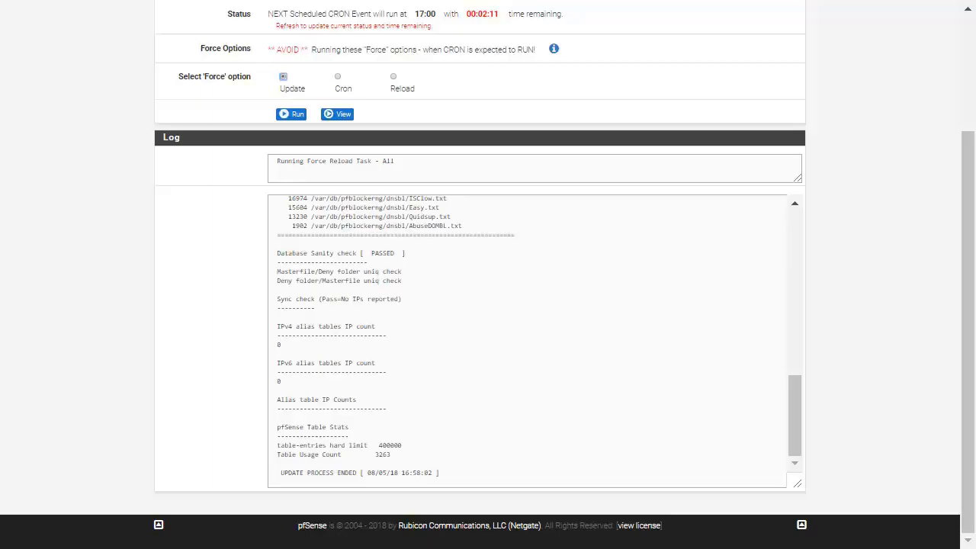
Run the forced Update once more after the reload and check its log
click(284, 84)
click(296, 119)
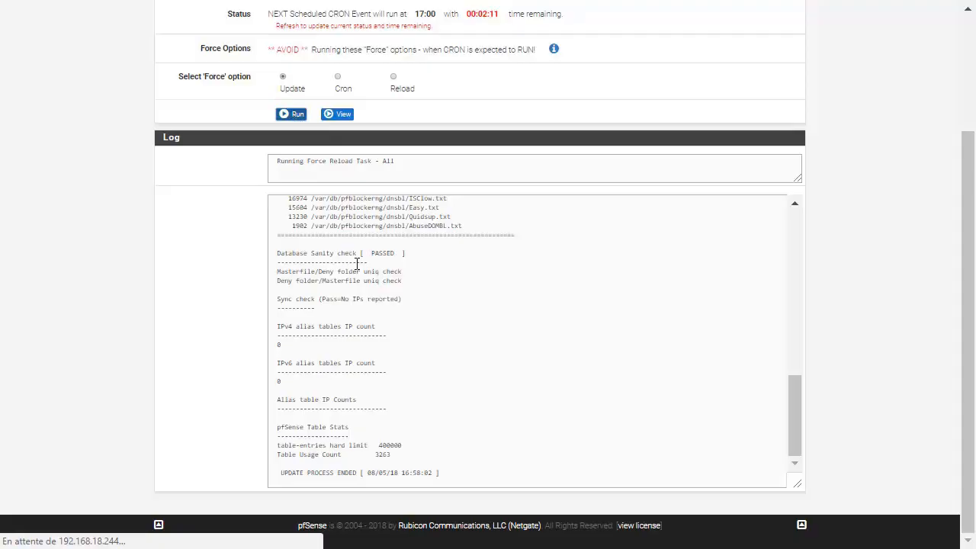
scroll(356, 266, down, 3)
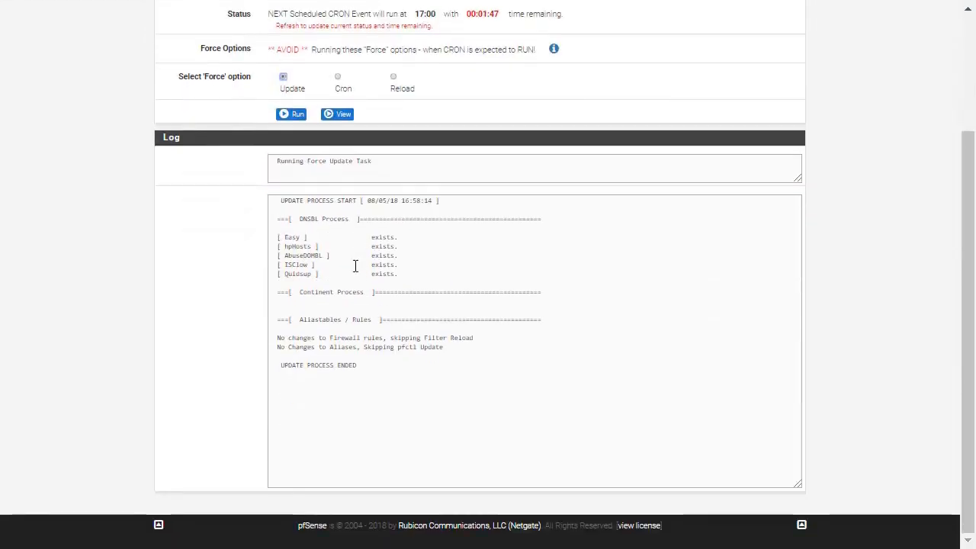
scroll(355, 266, up, 3)
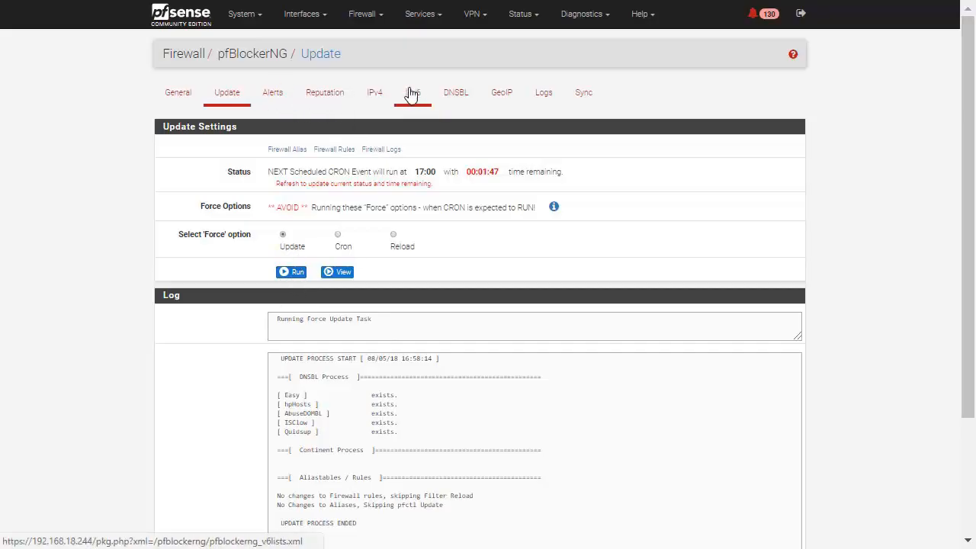
Review the pfBlockerNG General settings, from the enable and CRON options down to the outbound firewall rules and Kill States
click(176, 93)
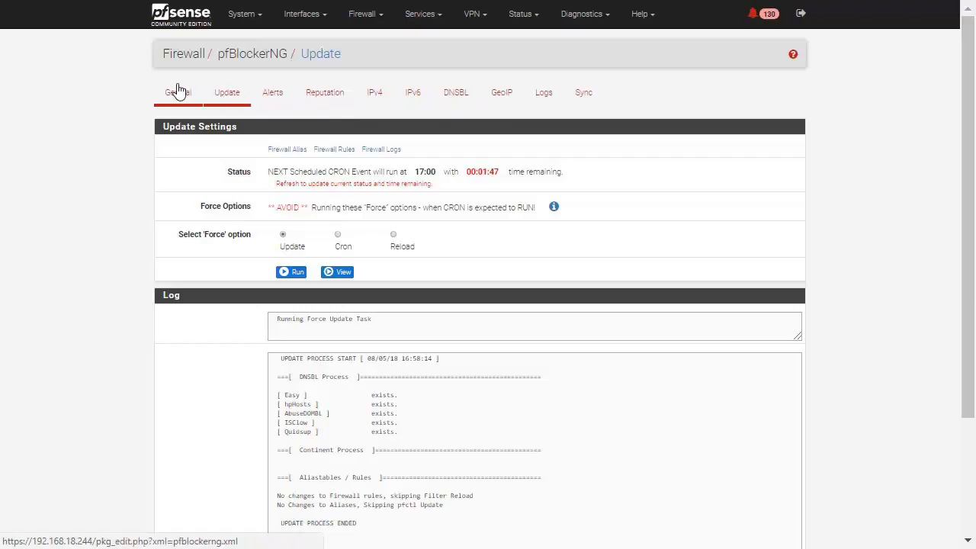
scroll(604, 279, down, 1)
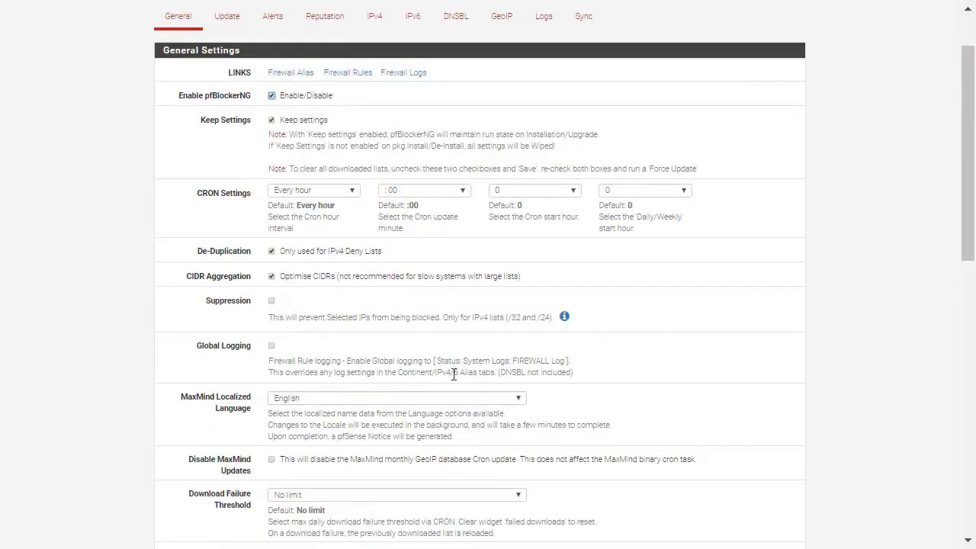
scroll(450, 382, down, 4)
scroll(410, 350, down, 5)
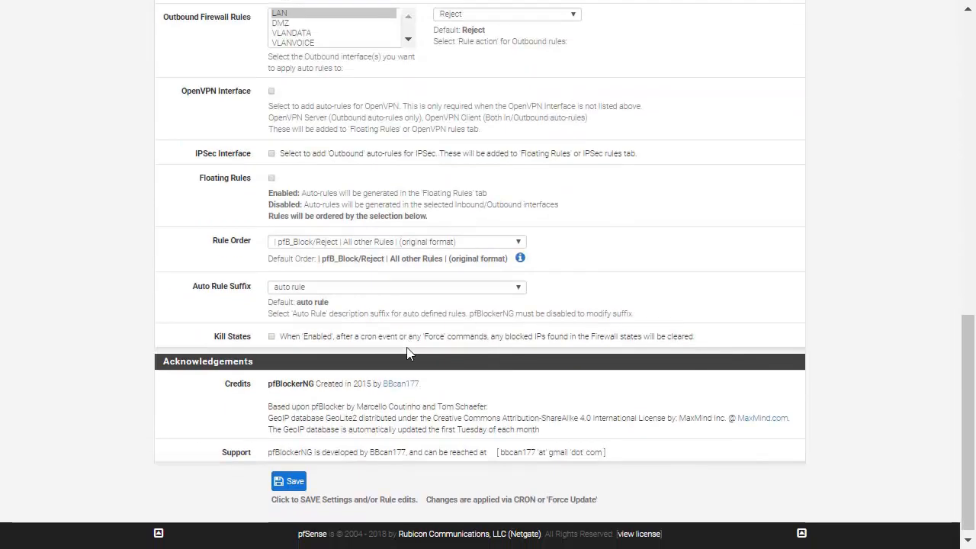
scroll(415, 351, up, 2)
scroll(414, 352, up, 8)
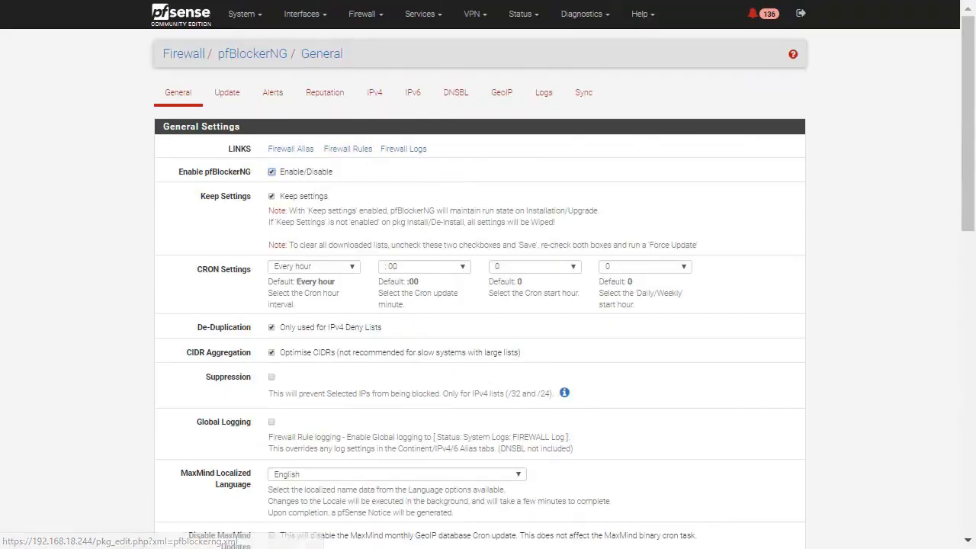
Check the pfBlockerNG Update status for the next scheduled CRON event and its remaining time
click(244, 97)
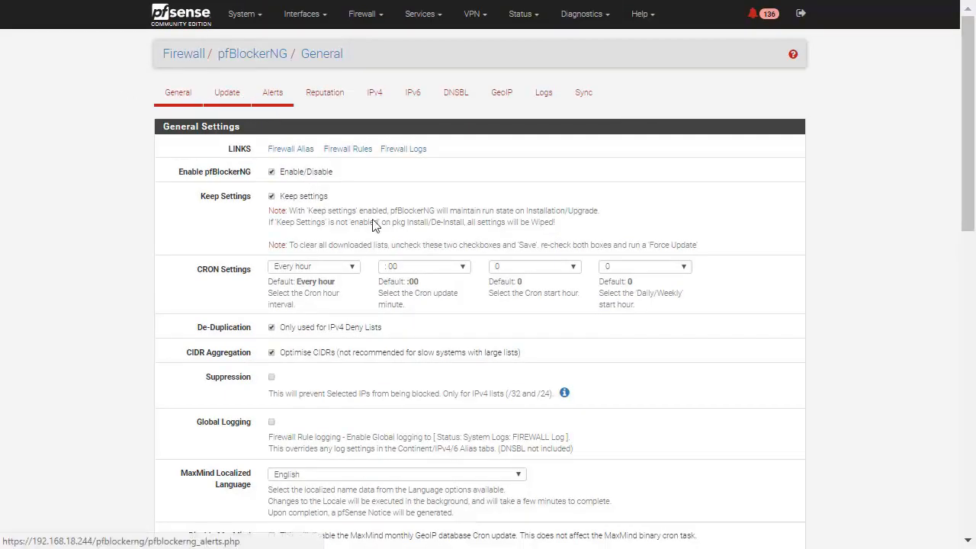
click(226, 93)
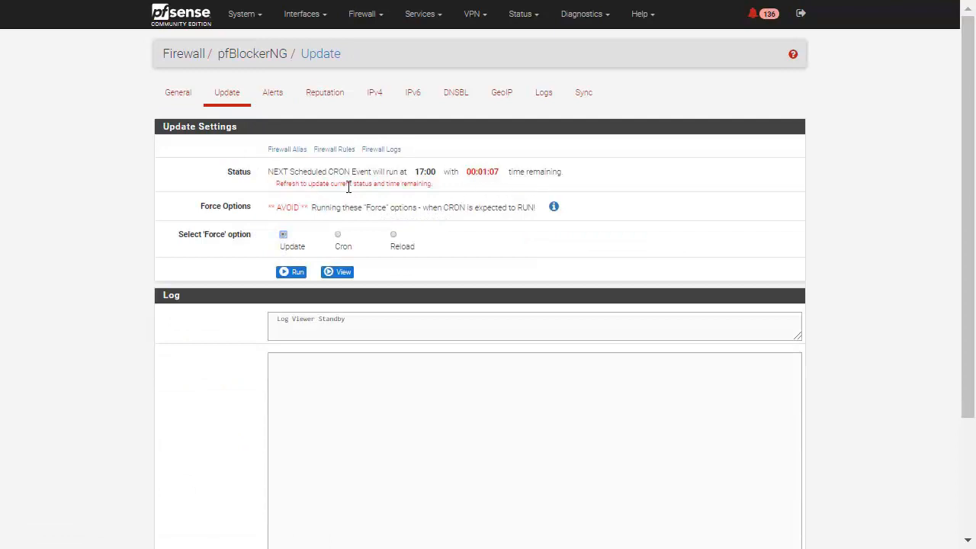
drag(275, 188, 581, 197)
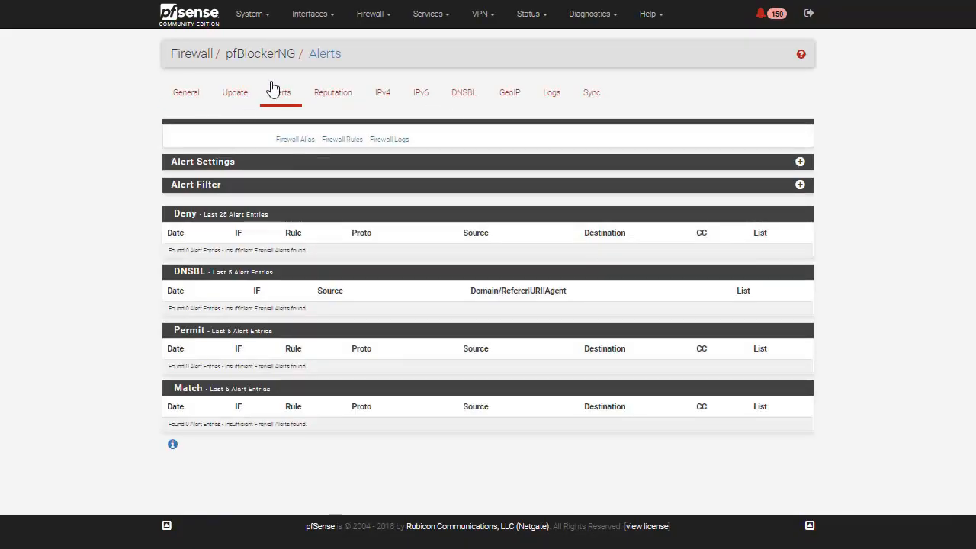
Open the pfBlockerNG log browser to view its log files
click(551, 103)
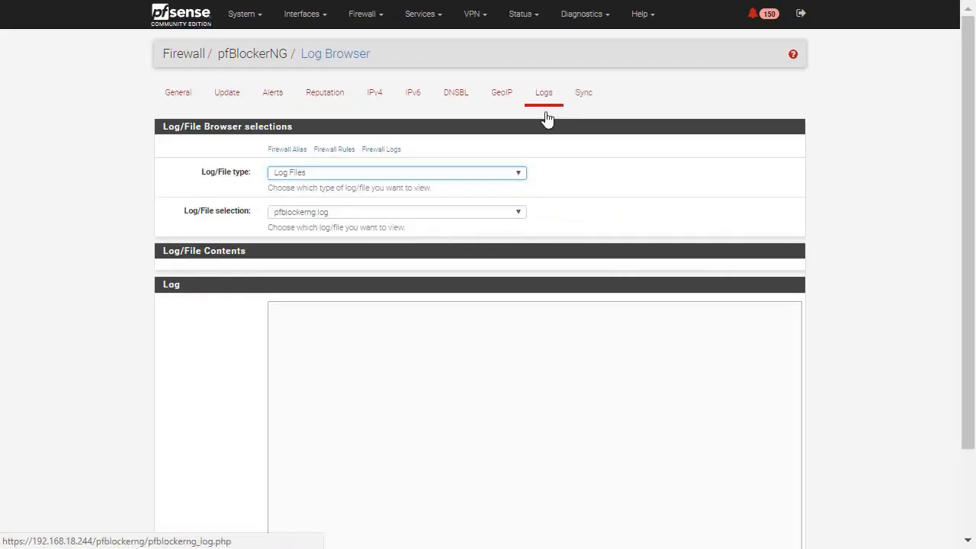